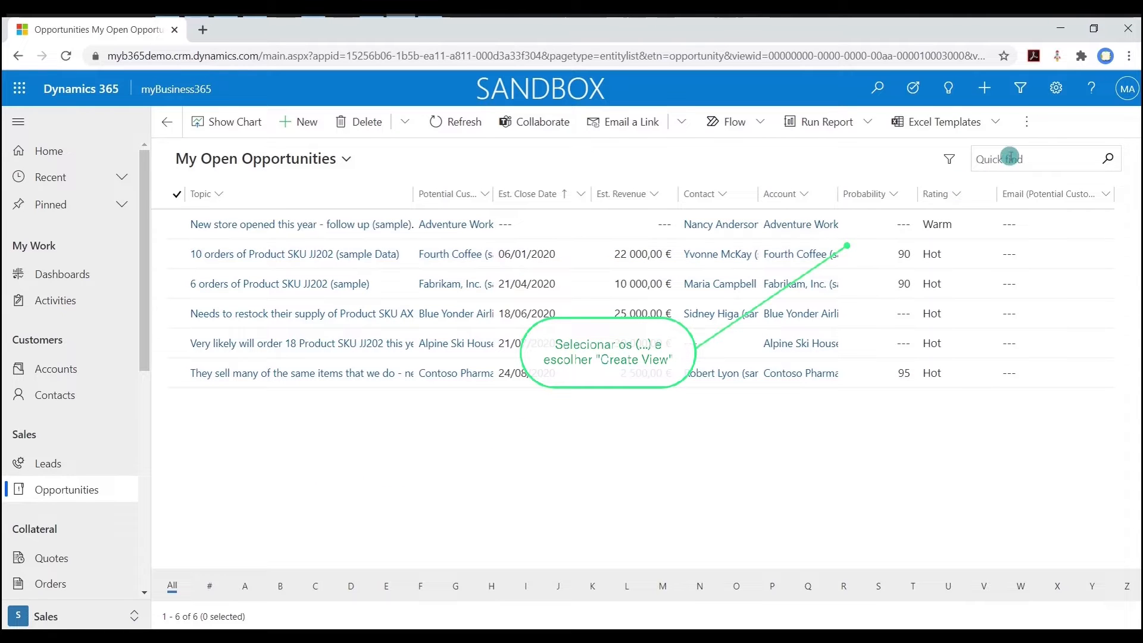
# Step: Start a new view from My Open Opportunities and add the filter Est. Revenue Is Greater Than 5000
pyautogui.click(1029, 124)
pyautogui.click(1006, 240)
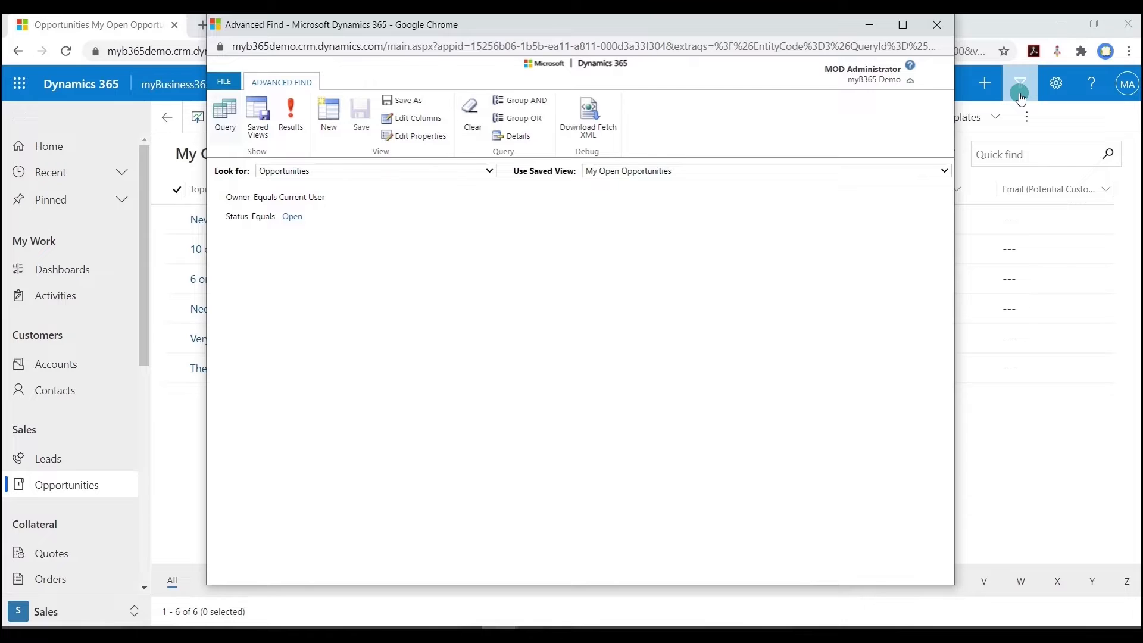
pyautogui.click(268, 234)
pyautogui.press('Down')
pyautogui.press('Return')
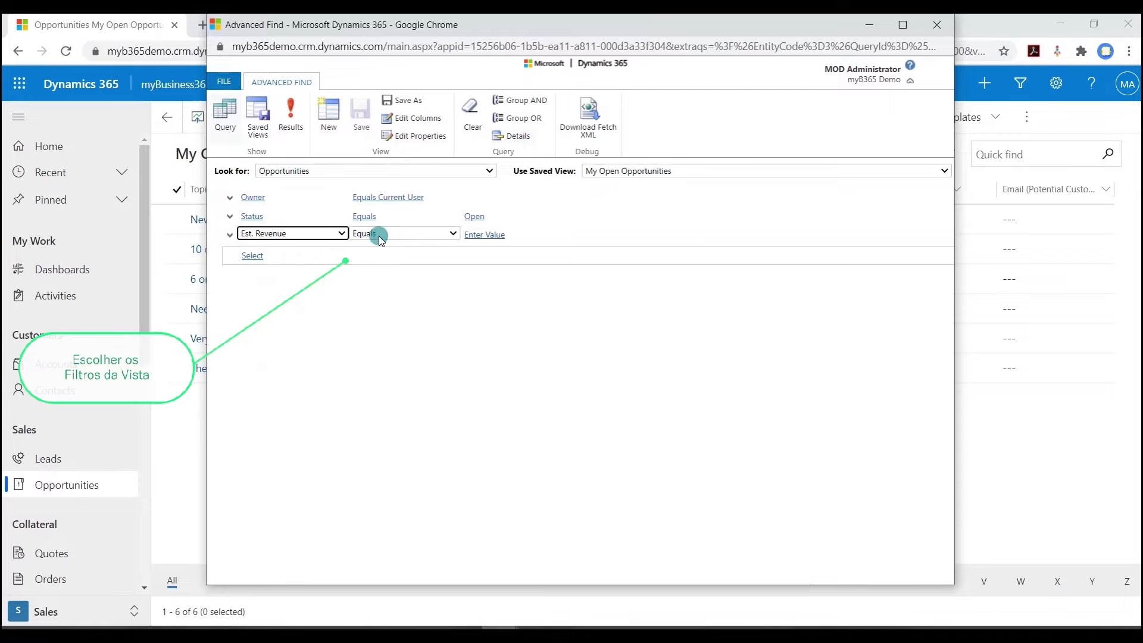
pyautogui.click(381, 238)
pyautogui.click(393, 267)
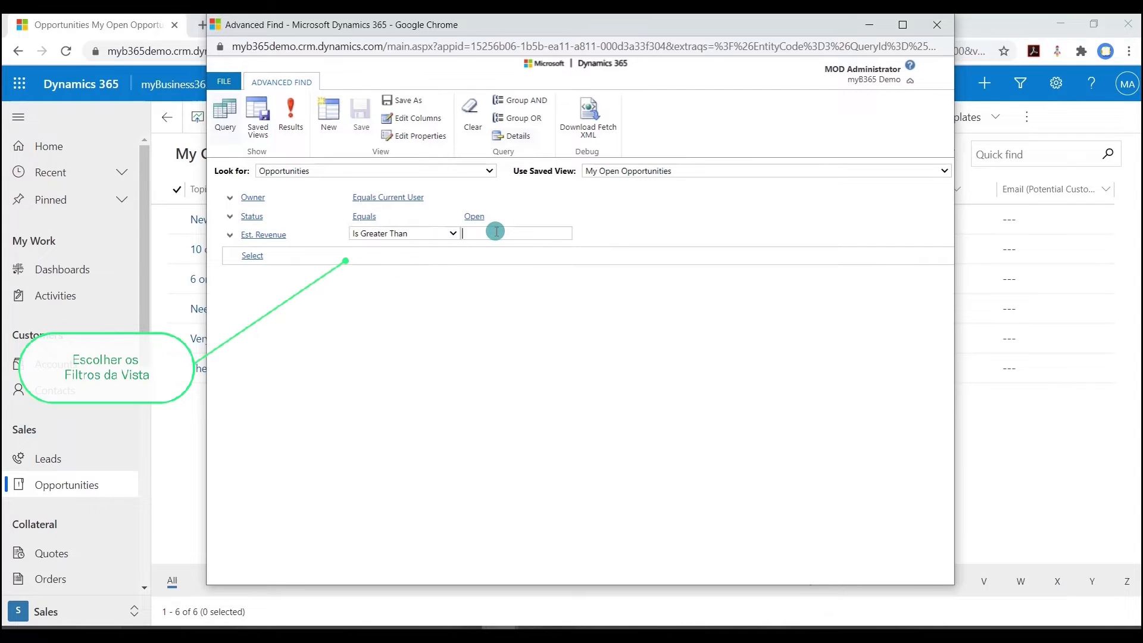
pyautogui.write('500')
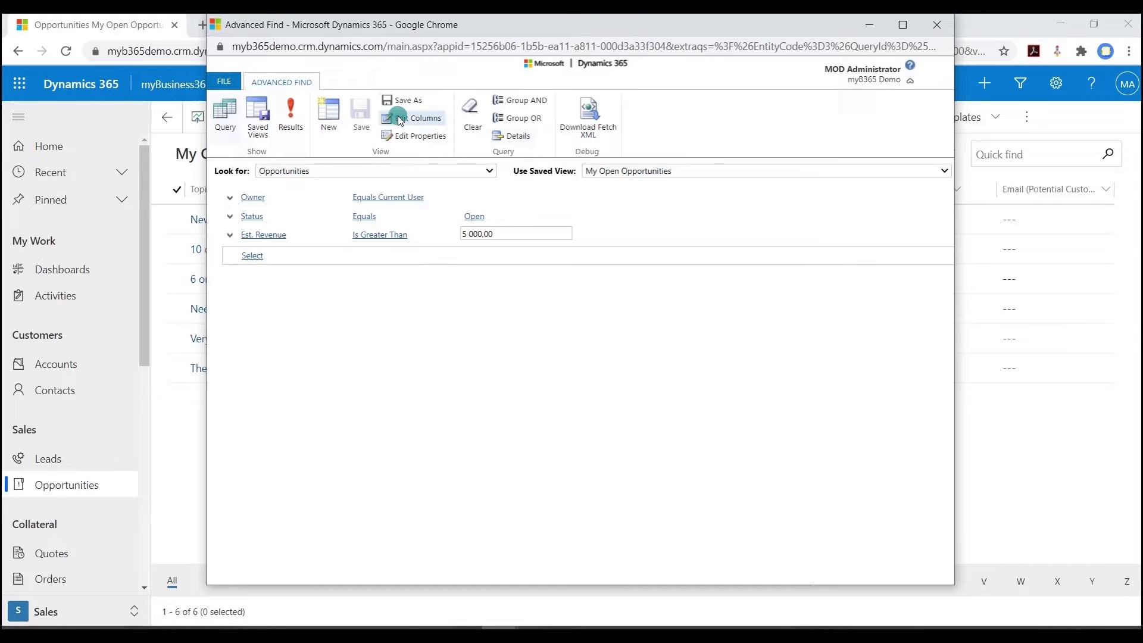
# Step: Save the filtered query as a new view named "My Open Opportunities - revenue higher than 5000"
pyautogui.click(409, 101)
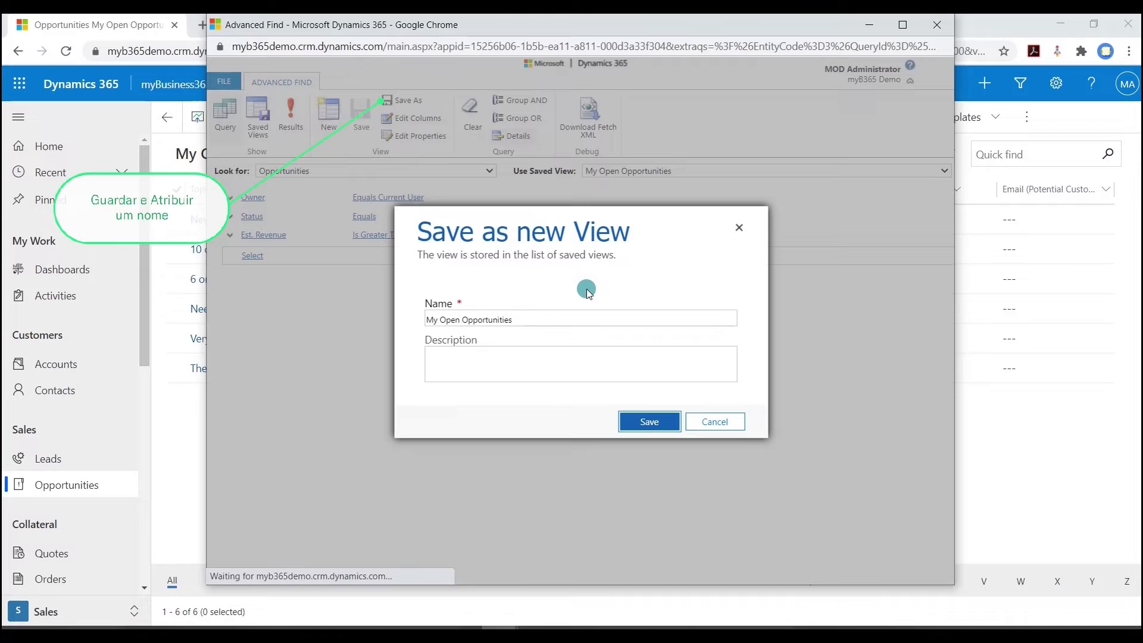
pyautogui.click(583, 318)
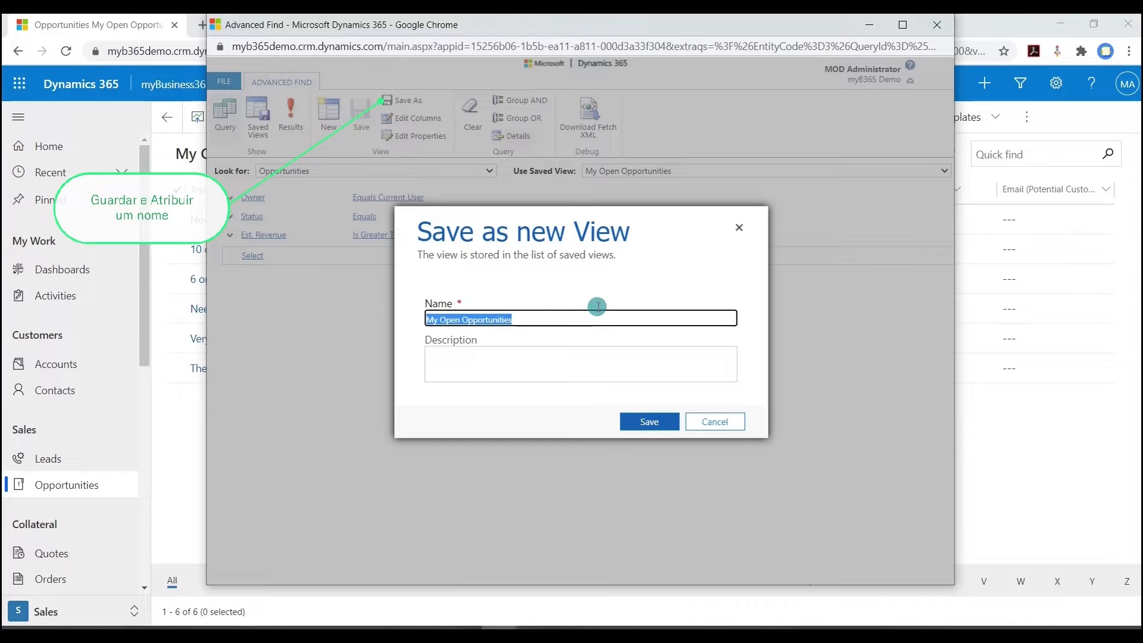
pyautogui.click(597, 306)
pyautogui.write('- reve')
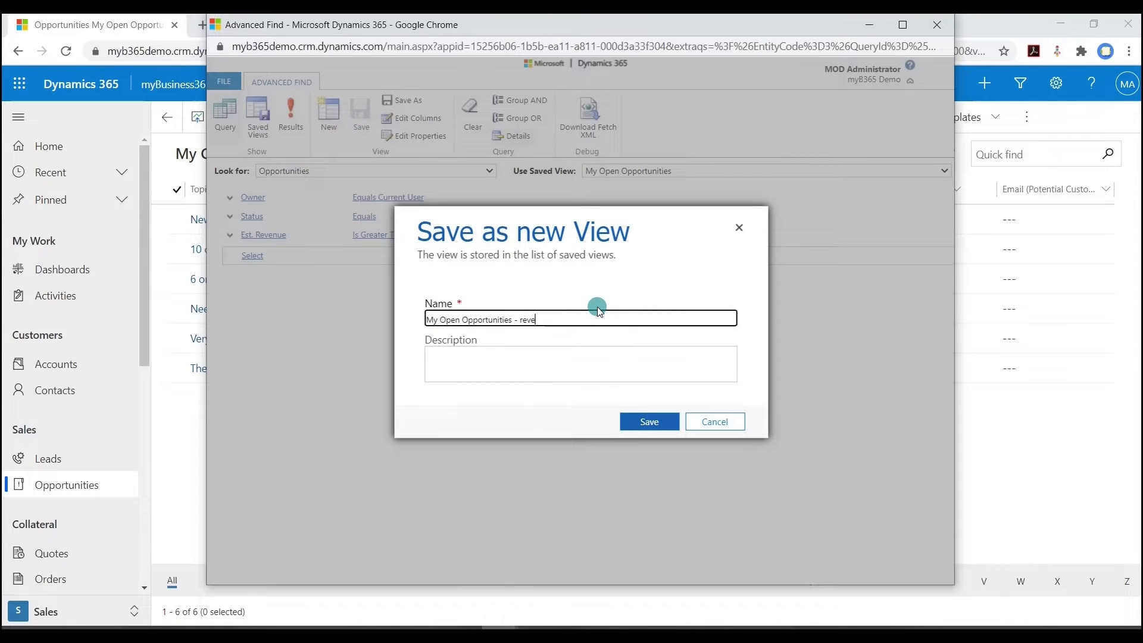
pyautogui.write('nue hig')
pyautogui.click(644, 429)
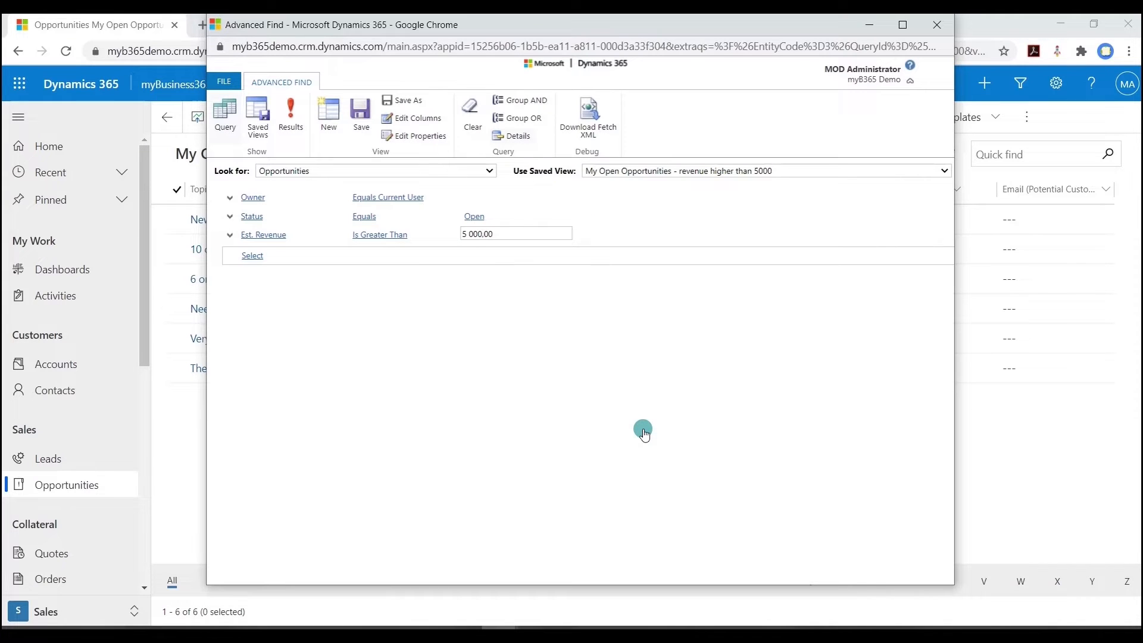
# Step: Run the new view's query, look over the listed opportunities and their columns, and return to the query definition
pyautogui.click(301, 132)
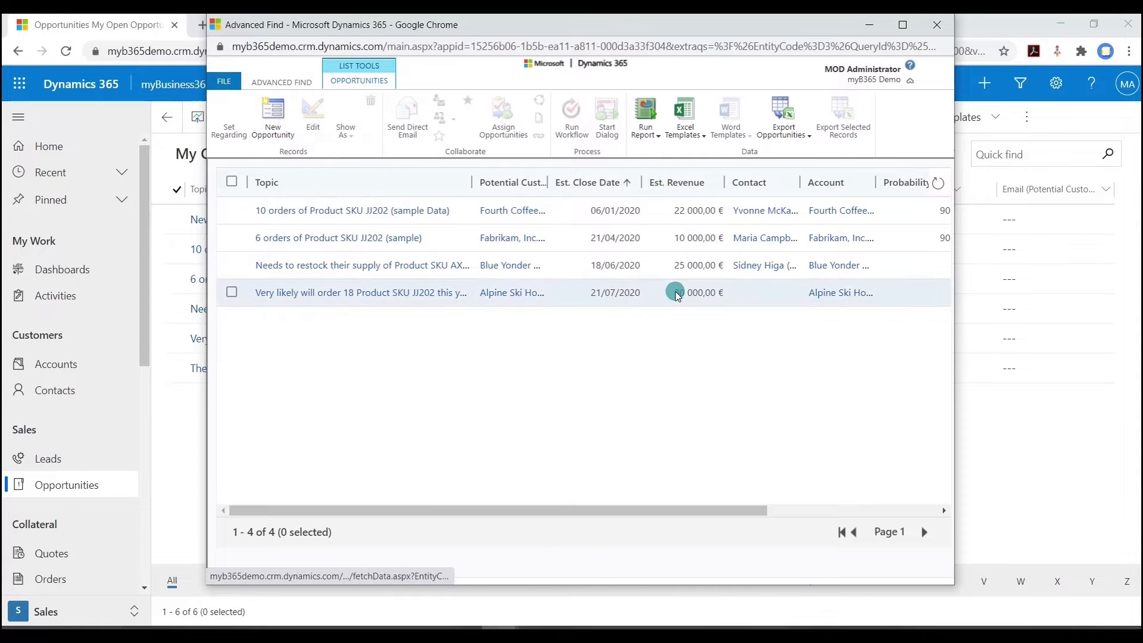
pyautogui.moveTo(689, 511)
pyautogui.mouseDown()
pyautogui.moveTo(868, 514)
pyautogui.moveTo(704, 510)
pyautogui.mouseUp()
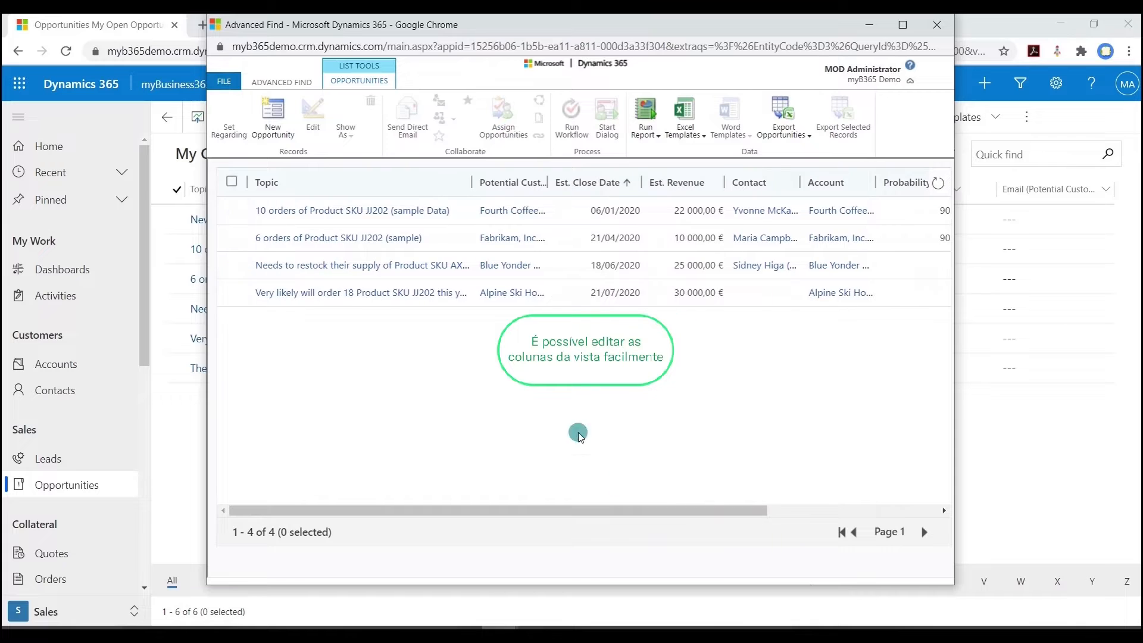
pyautogui.click(293, 83)
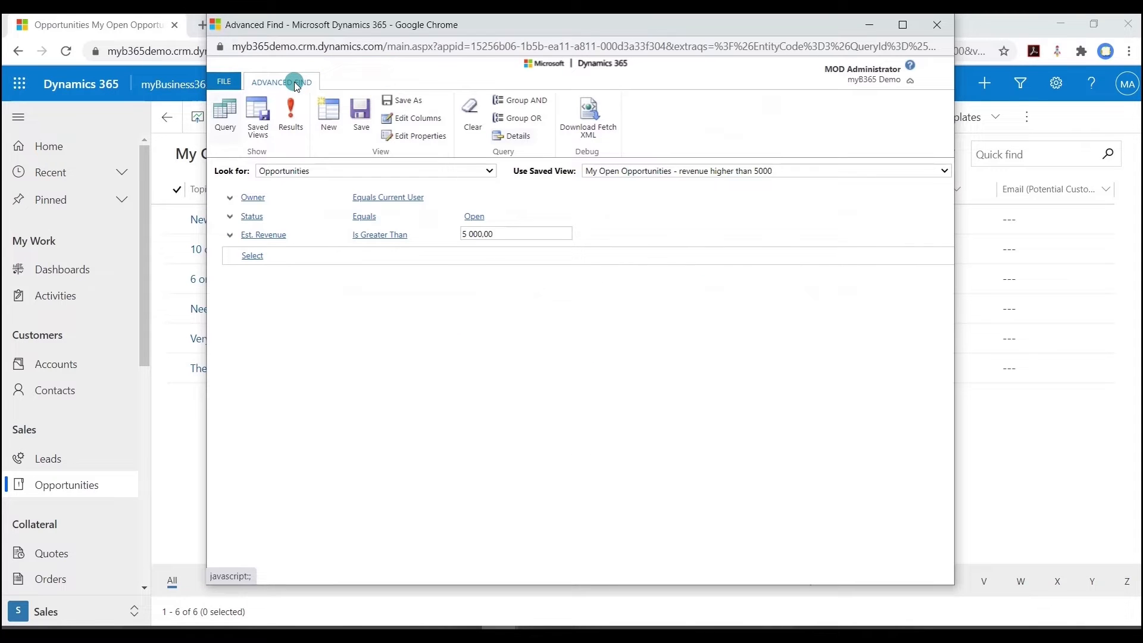
# Step: Remove the Probability and Email (Potential Customer) columns from the saved view
pyautogui.click(402, 117)
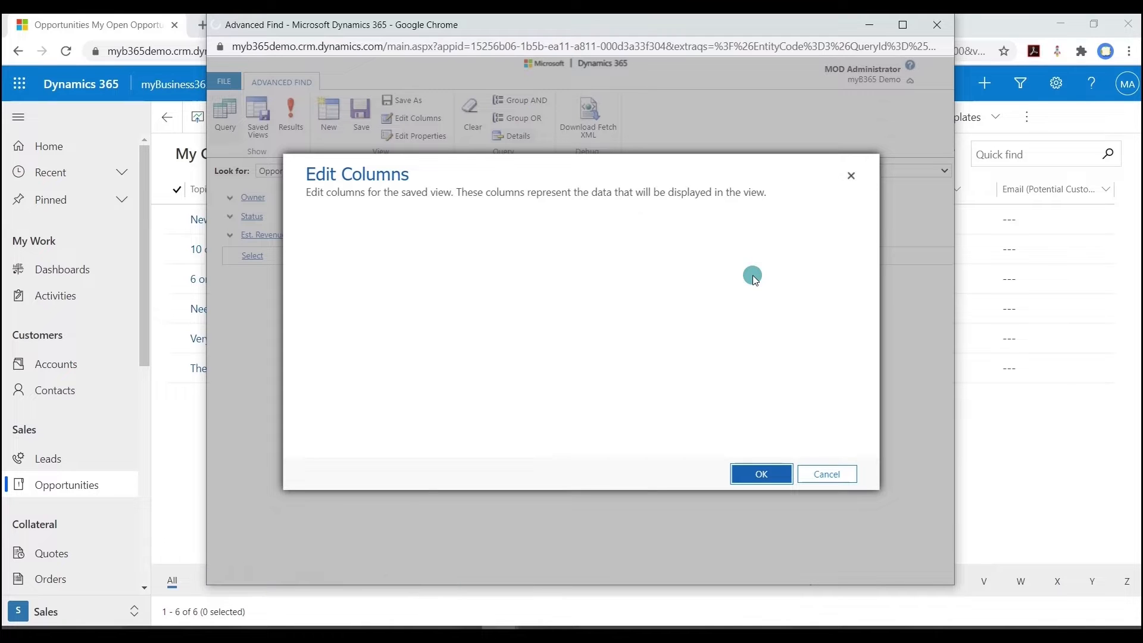
pyautogui.moveTo(502, 401); pyautogui.dragTo(656, 402)
pyautogui.click(624, 247)
pyautogui.click(773, 377)
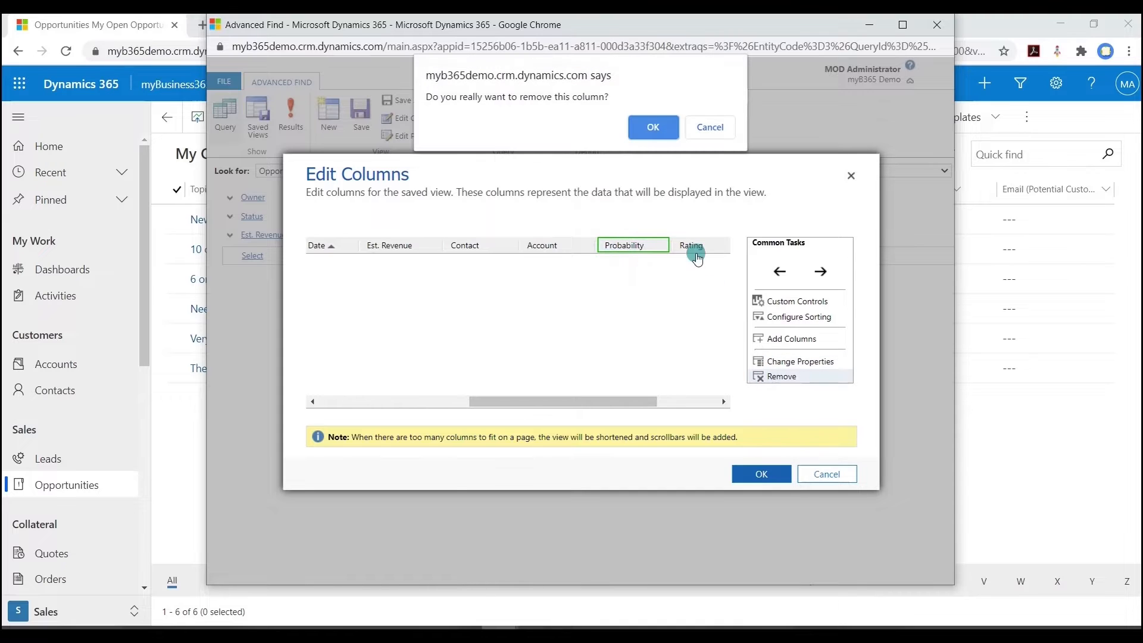
pyautogui.click(653, 127)
pyautogui.moveTo(673, 401); pyautogui.dragTo(701, 401)
pyautogui.click(681, 246)
pyautogui.click(774, 376)
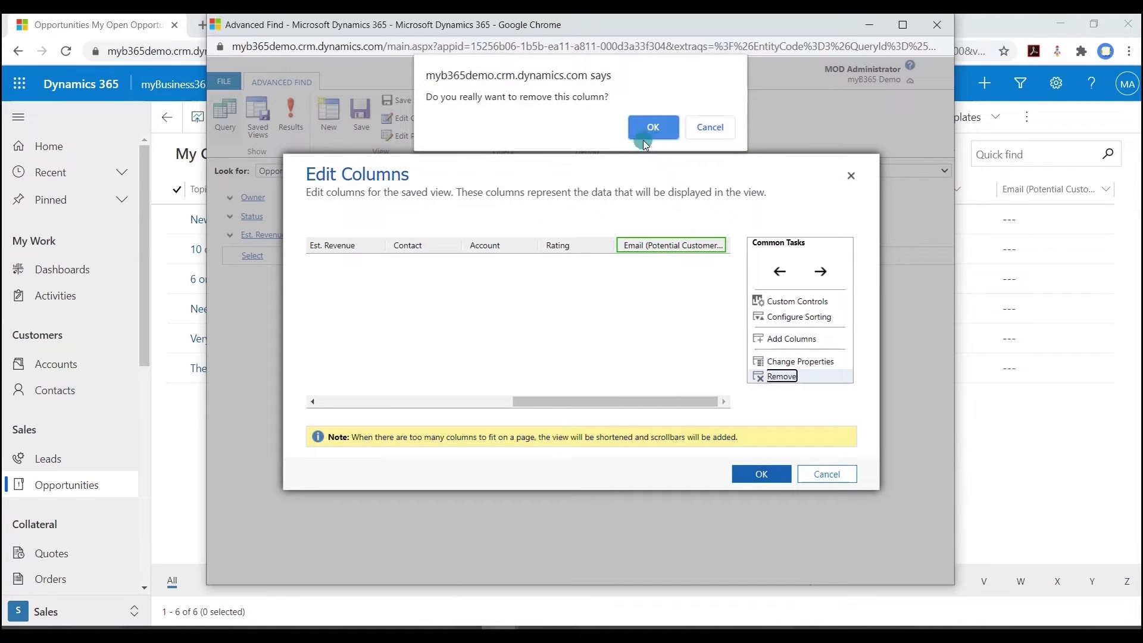
pyautogui.click(650, 128)
# Step: Reorder the view's columns so Account and Contact come directly after Topic, and apply the column changes
pyautogui.click(523, 245)
pyautogui.click(772, 272)
pyautogui.click(773, 272)
pyautogui.click(773, 272)
pyautogui.moveTo(561, 398); pyautogui.dragTo(623, 398)
pyautogui.click(718, 244)
pyautogui.click(774, 272)
pyautogui.click(774, 272)
pyautogui.click(780, 271)
pyautogui.click(780, 272)
pyautogui.moveTo(543, 393); pyautogui.dragTo(503, 437)
pyautogui.click(749, 475)
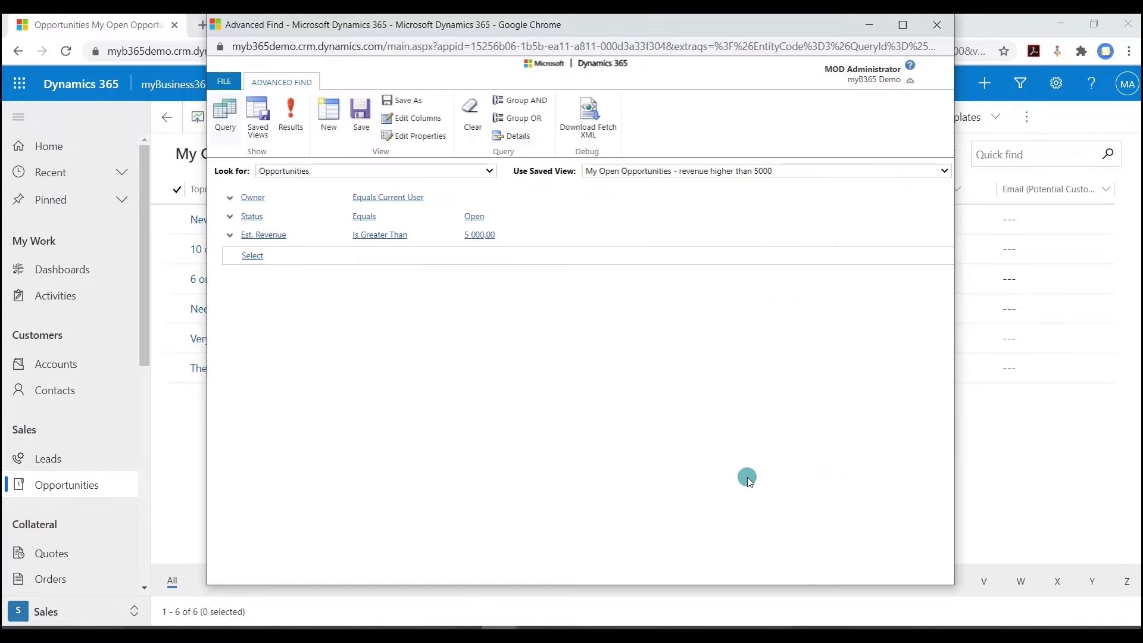
# Step: Run the query to check the rearranged columns and close the Advanced Find window
pyautogui.click(290, 122)
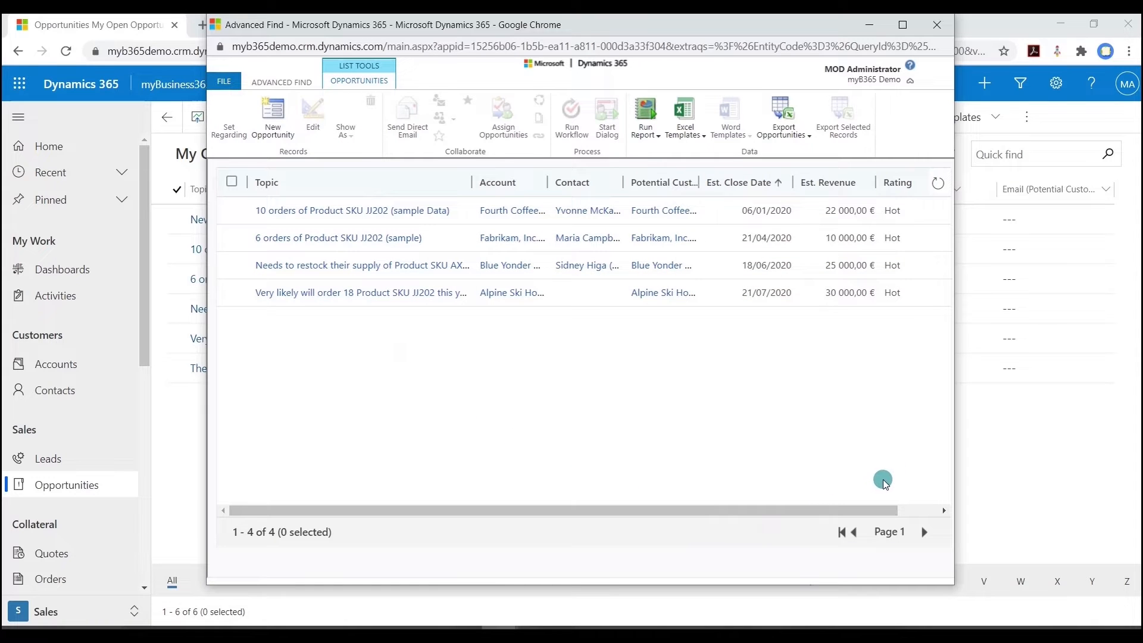
pyautogui.click(937, 24)
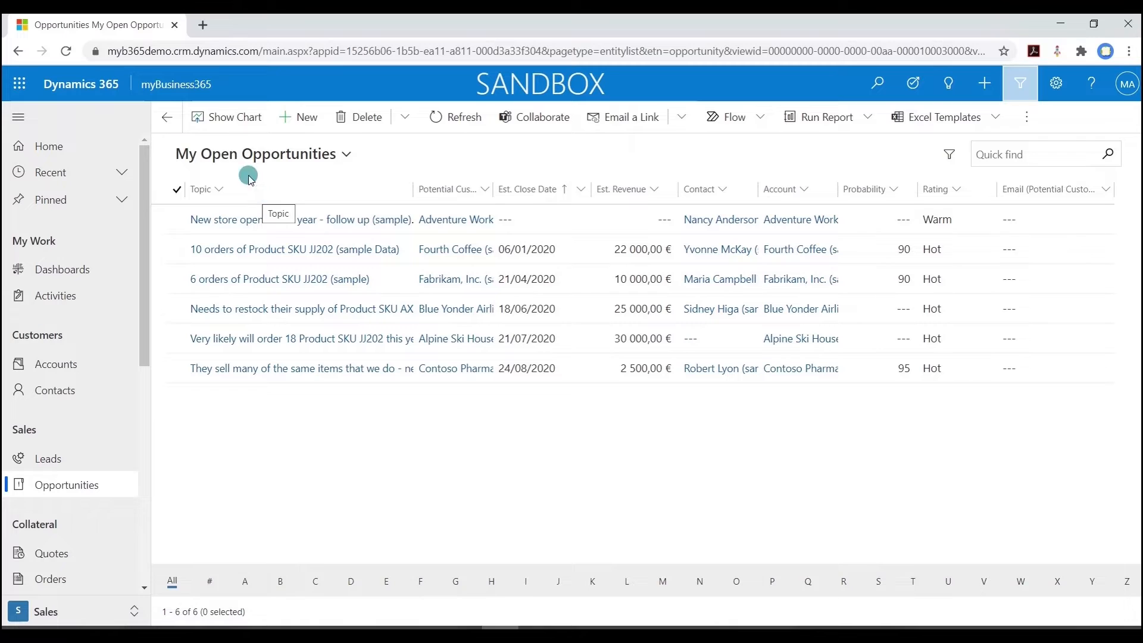
# Step: Create a new opportunities chart and use "My Open Opportunities - revenue higher than 5000" as its preview view
pyautogui.click(230, 117)
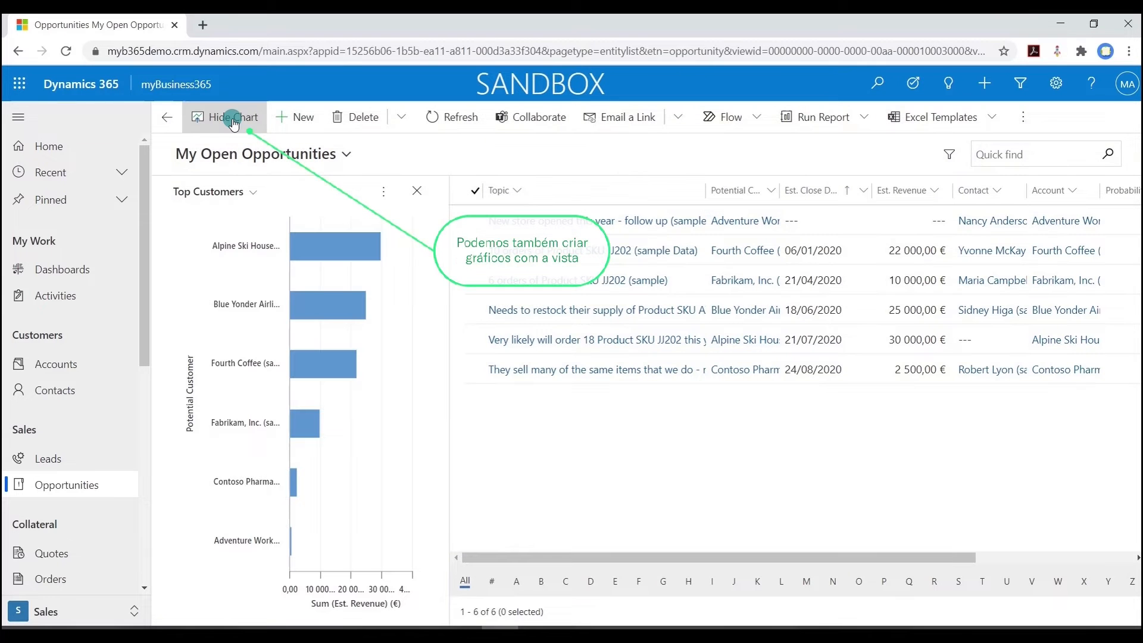
pyautogui.click(383, 188)
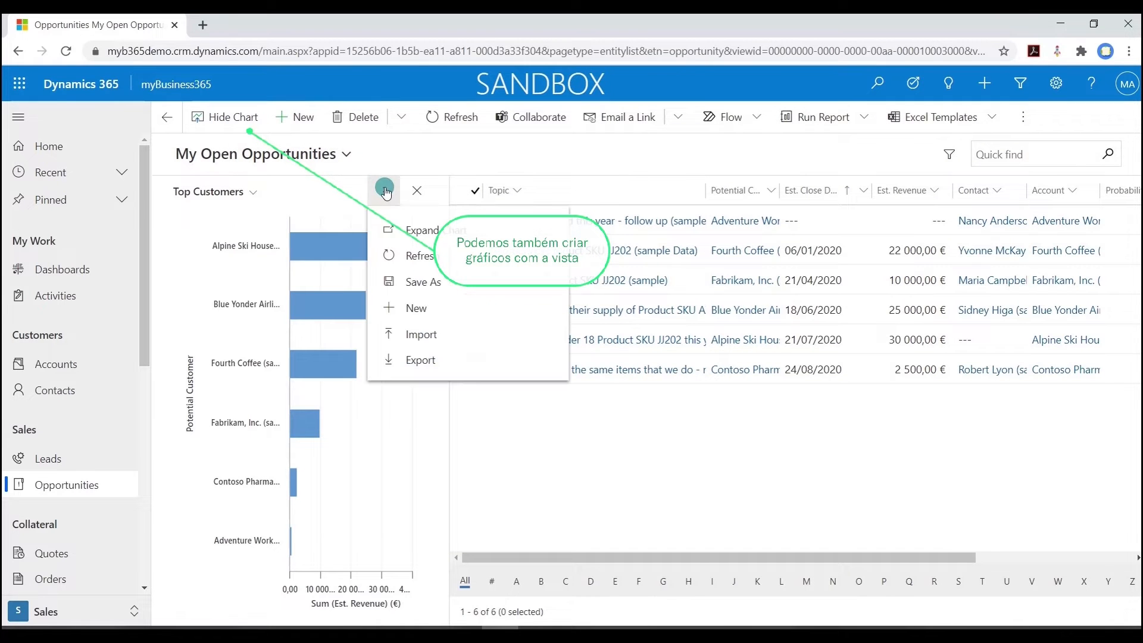
pyautogui.click(428, 309)
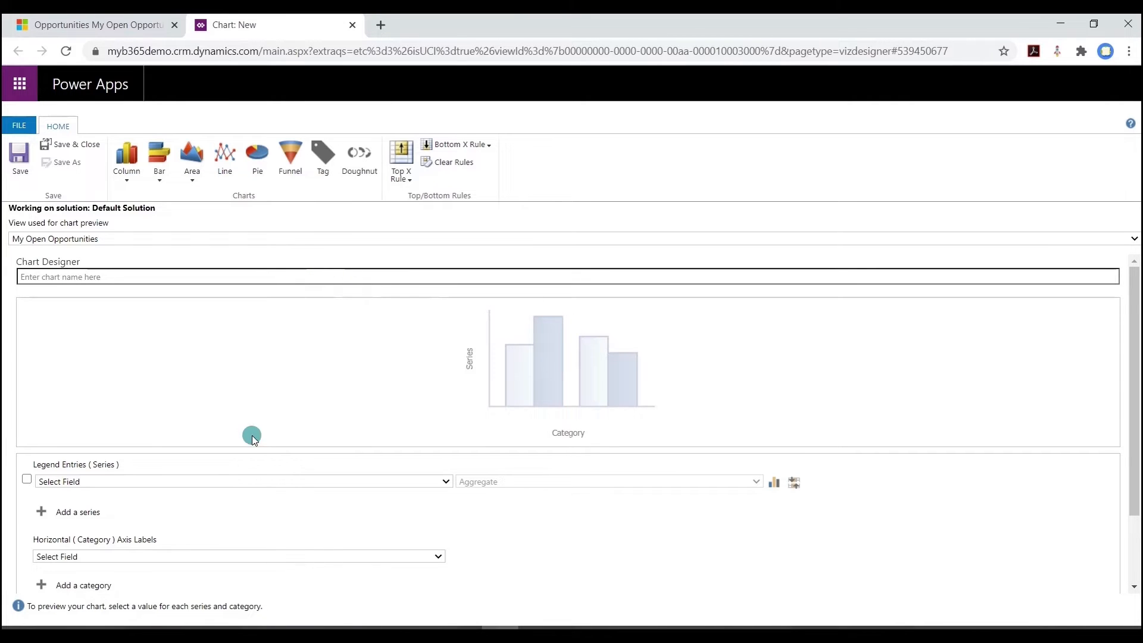
pyautogui.click(147, 238)
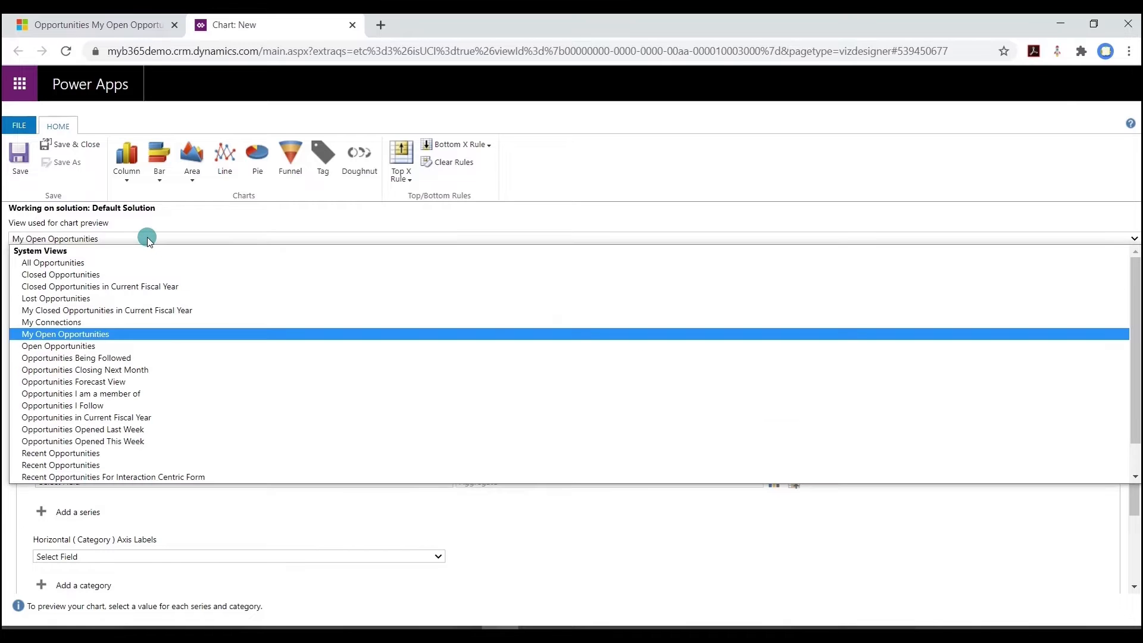
pyautogui.scroll(-1, 160, 387)
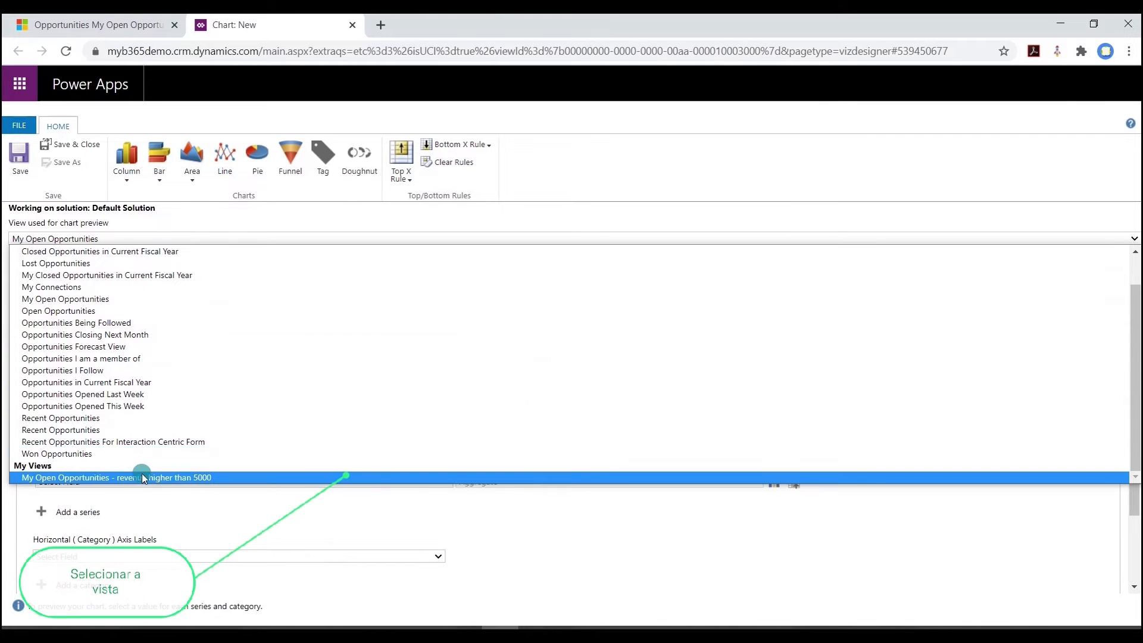
pyautogui.click(89, 478)
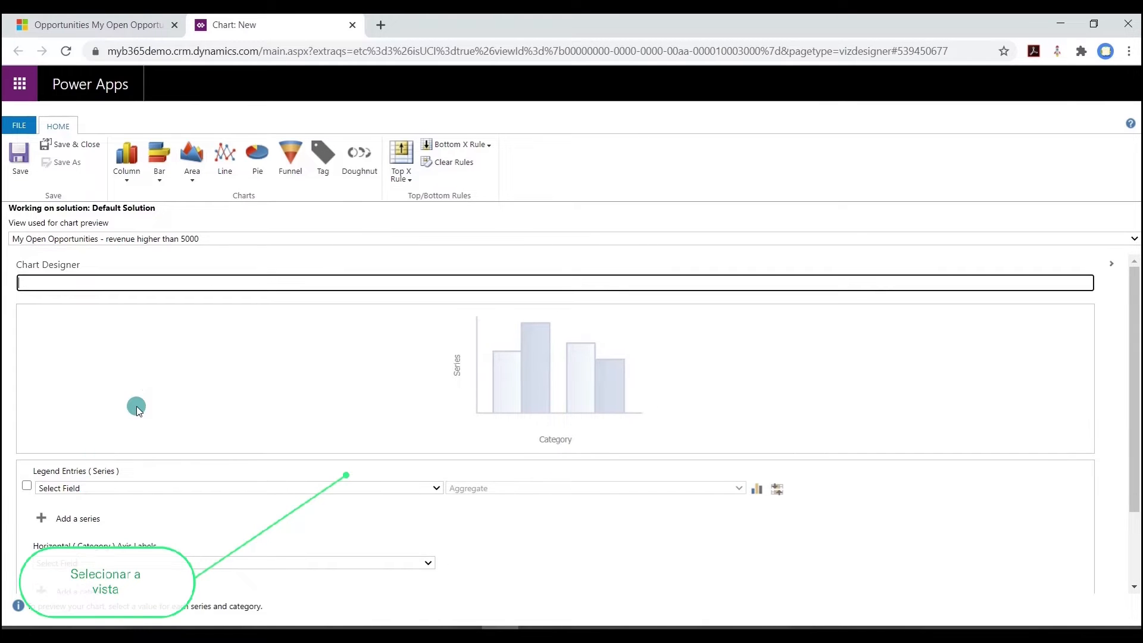
# Step: Set the chart's series to Topic and its horizontal category to Account
pyautogui.click(181, 492)
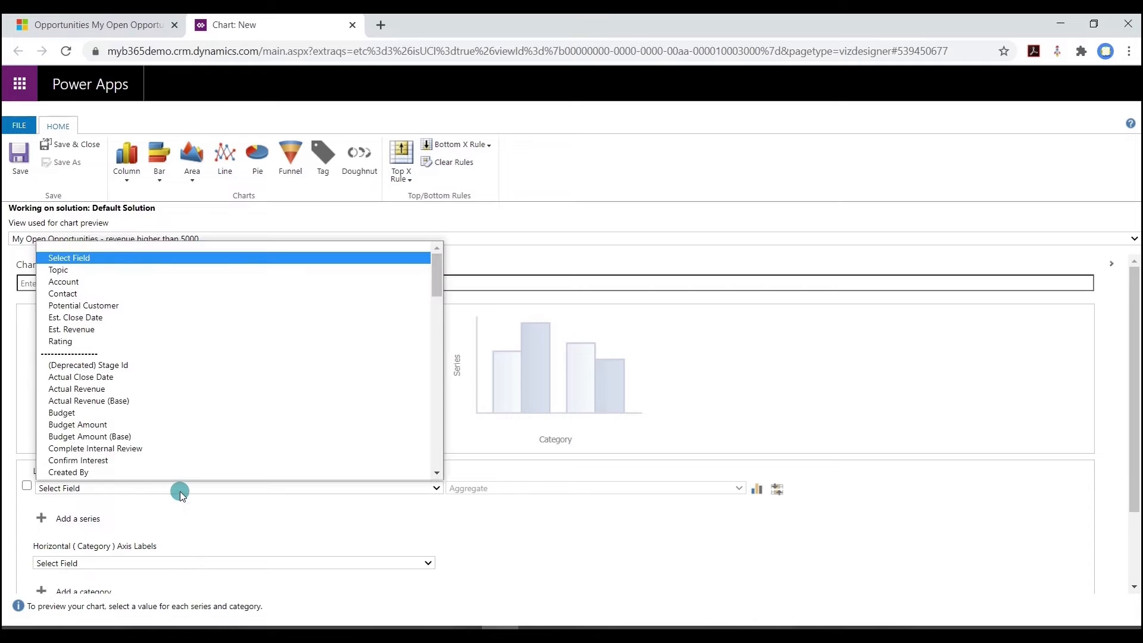
pyautogui.click(82, 269)
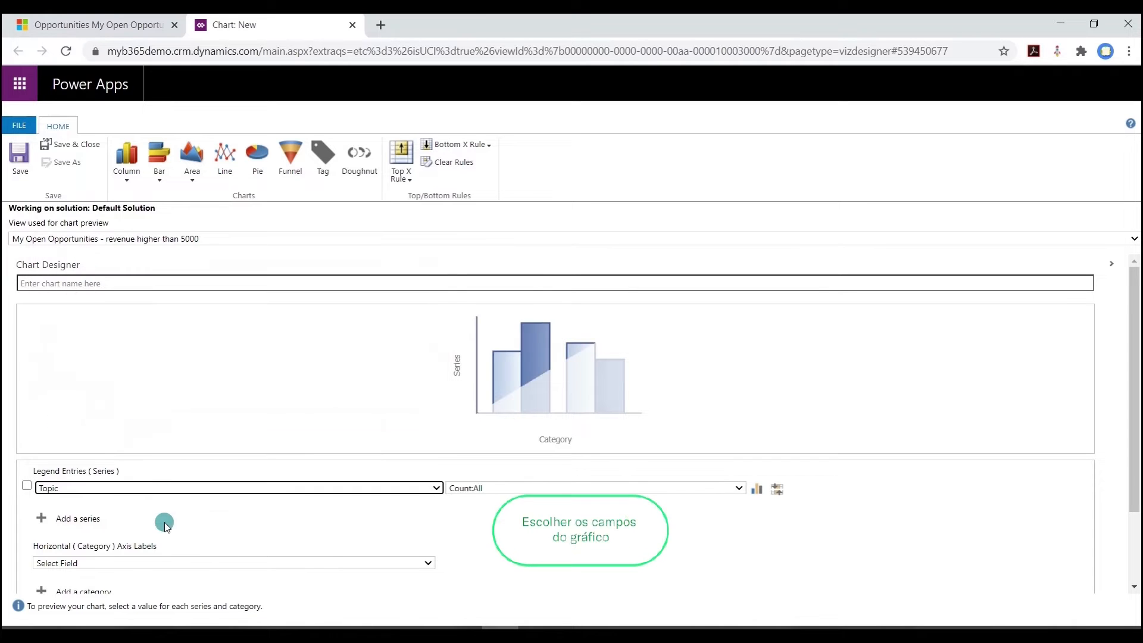
pyautogui.click(163, 562)
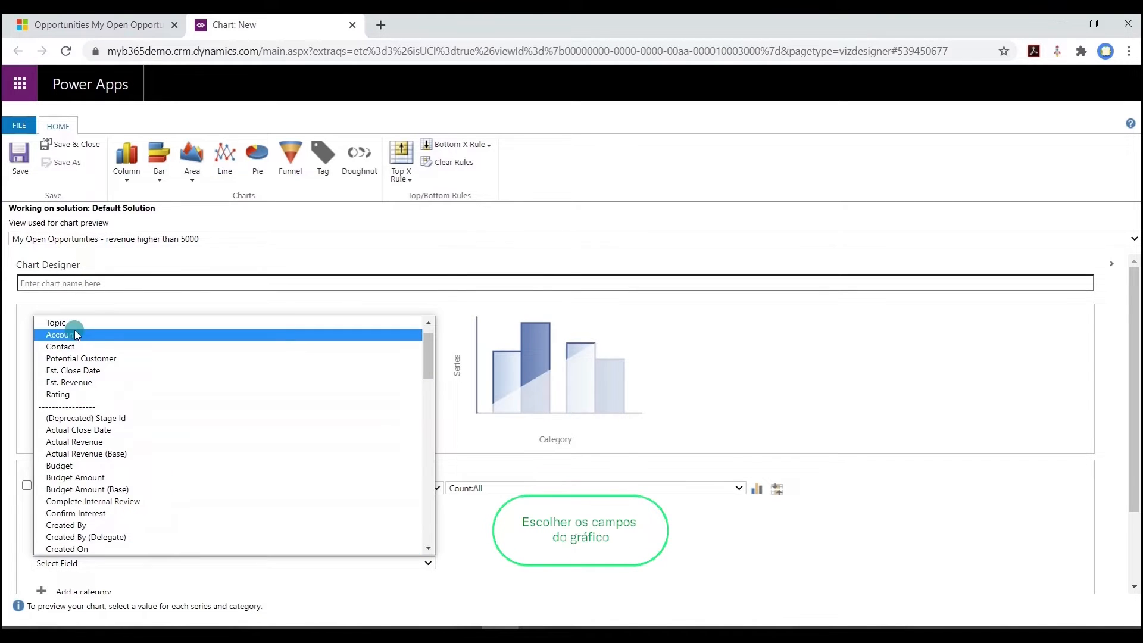
pyautogui.click(73, 331)
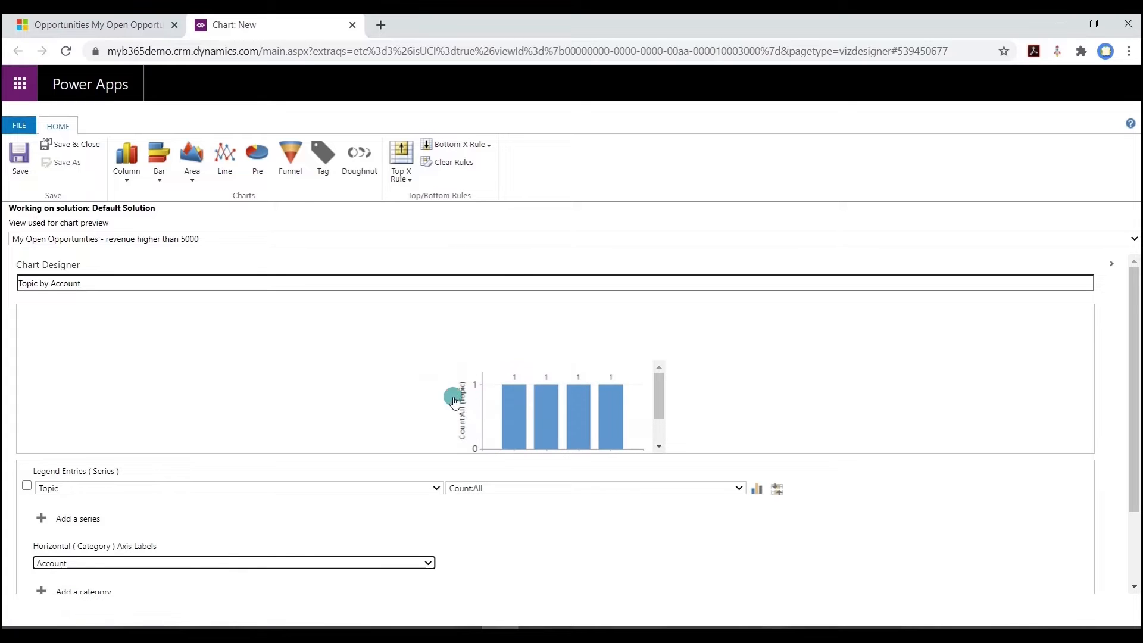
# Step: Change the chart's series field to Est. Revenue and check the chart preview
pyautogui.click(415, 489)
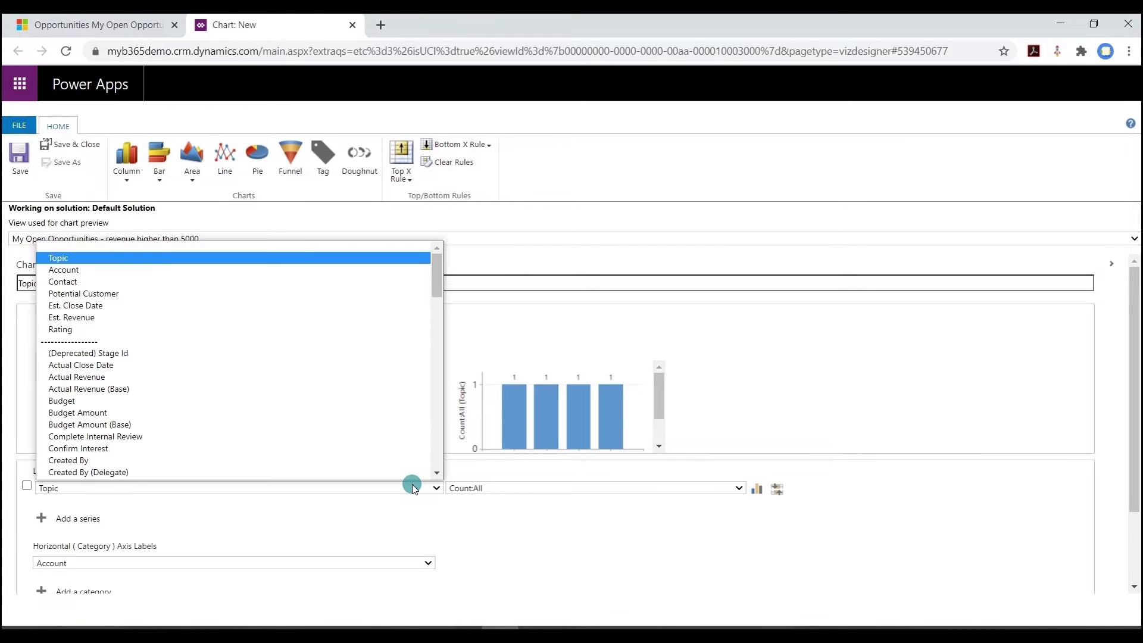
pyautogui.click(130, 317)
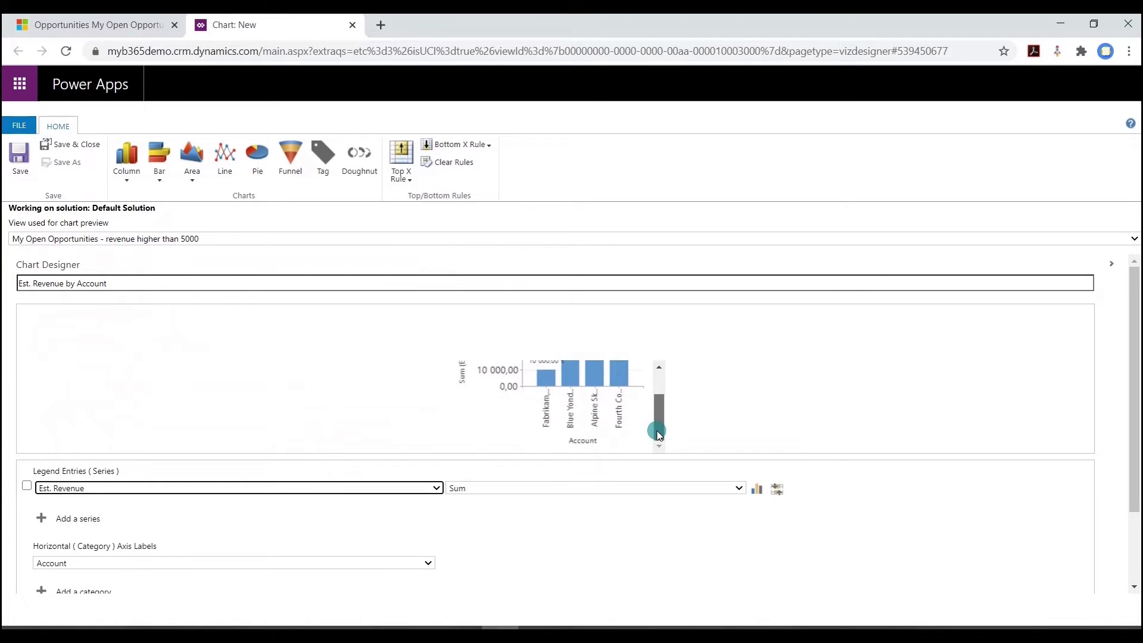
pyautogui.scroll(-3, 608, 524)
pyautogui.scroll(3, 556, 523)
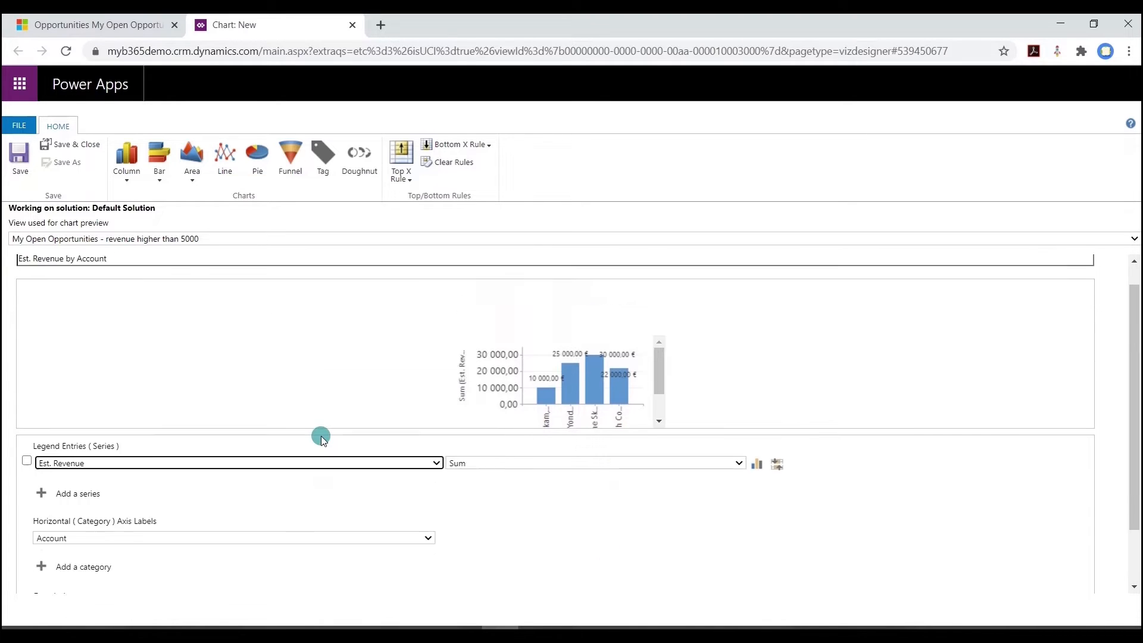
# Step: Save the Est. Revenue by Account chart, close the chart editor, and dismiss the notice on the opportunities page
pyautogui.click(24, 164)
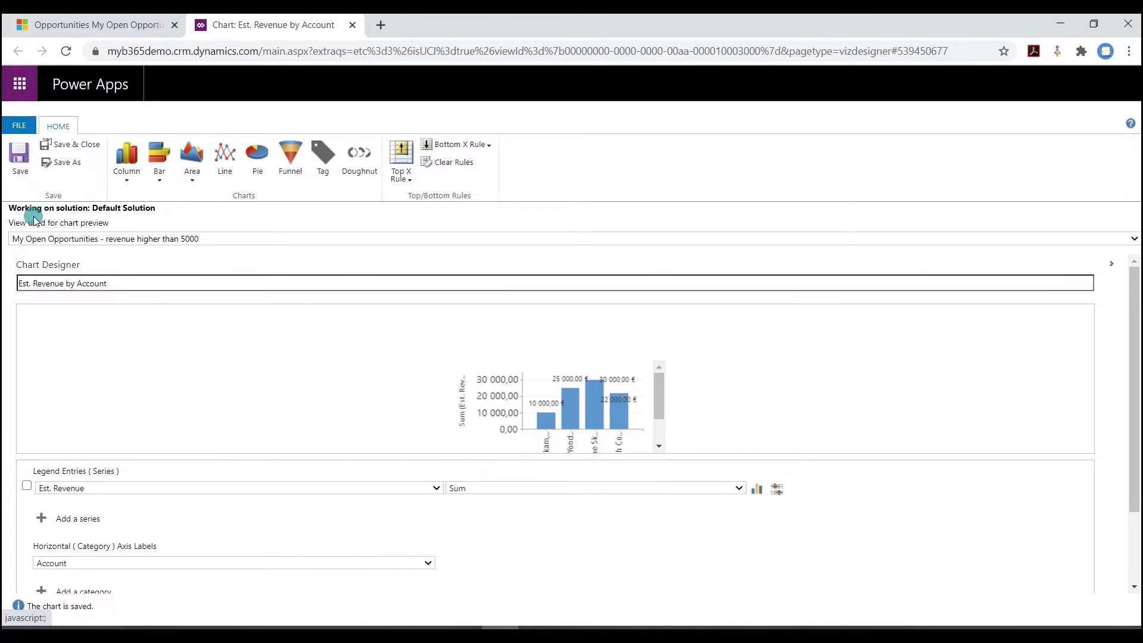
pyautogui.click(77, 148)
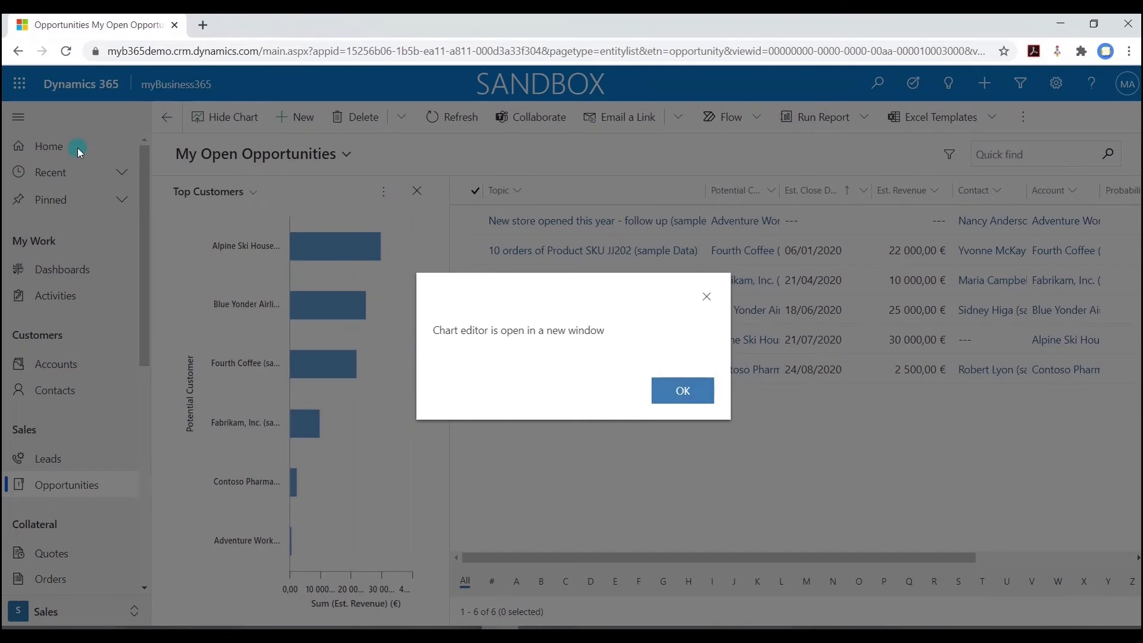
pyautogui.click(690, 392)
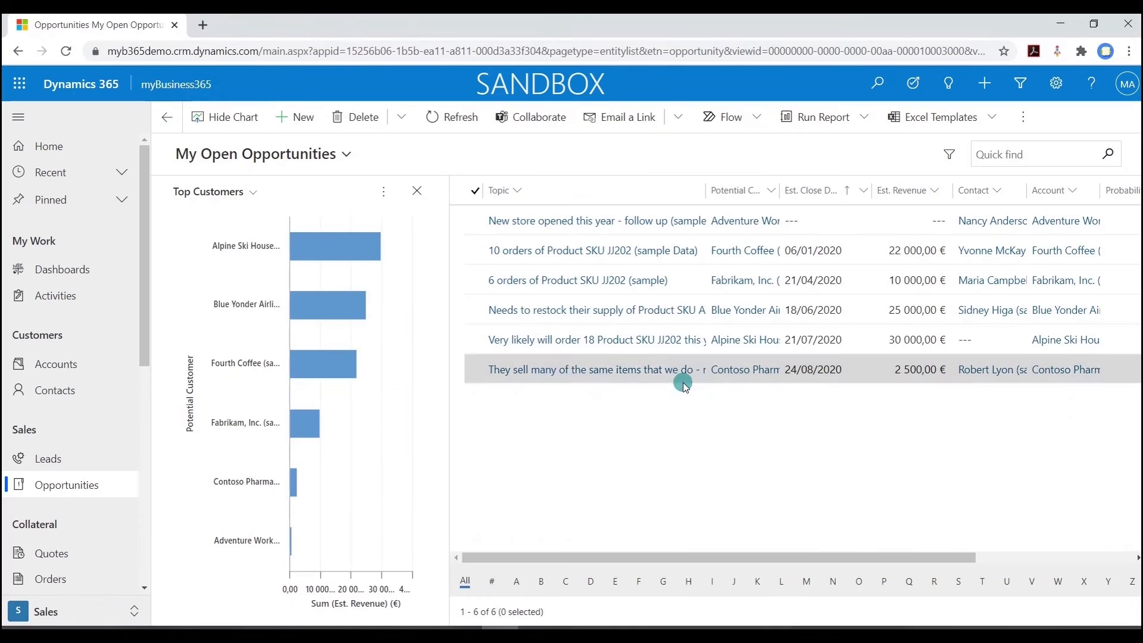
# Step: Reload the opportunities page and show the chart pane again
pyautogui.click(76, 54)
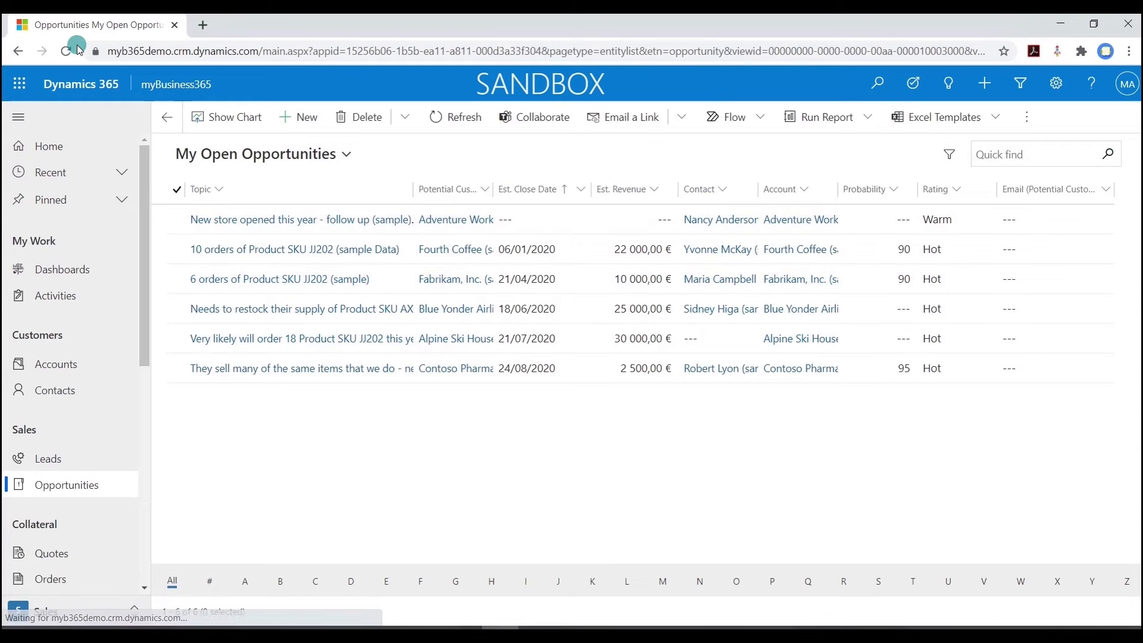
pyautogui.click(223, 116)
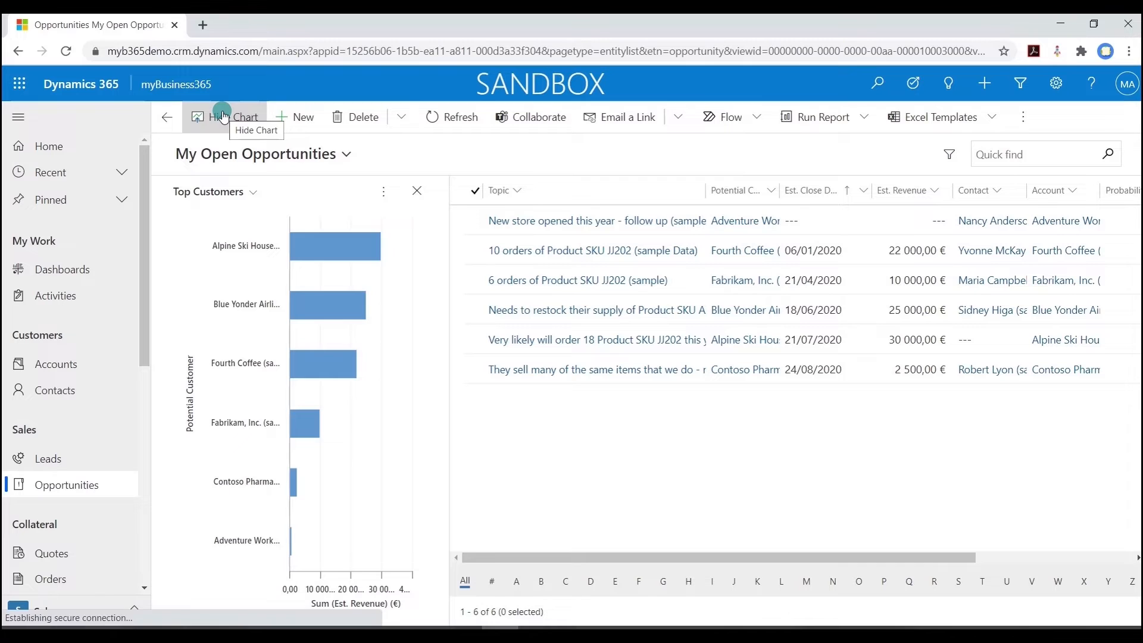
# Step: Display the Est. Revenue by Account chart for the personal view My Open Opportunities - revenue higher than 5000
pyautogui.click(233, 191)
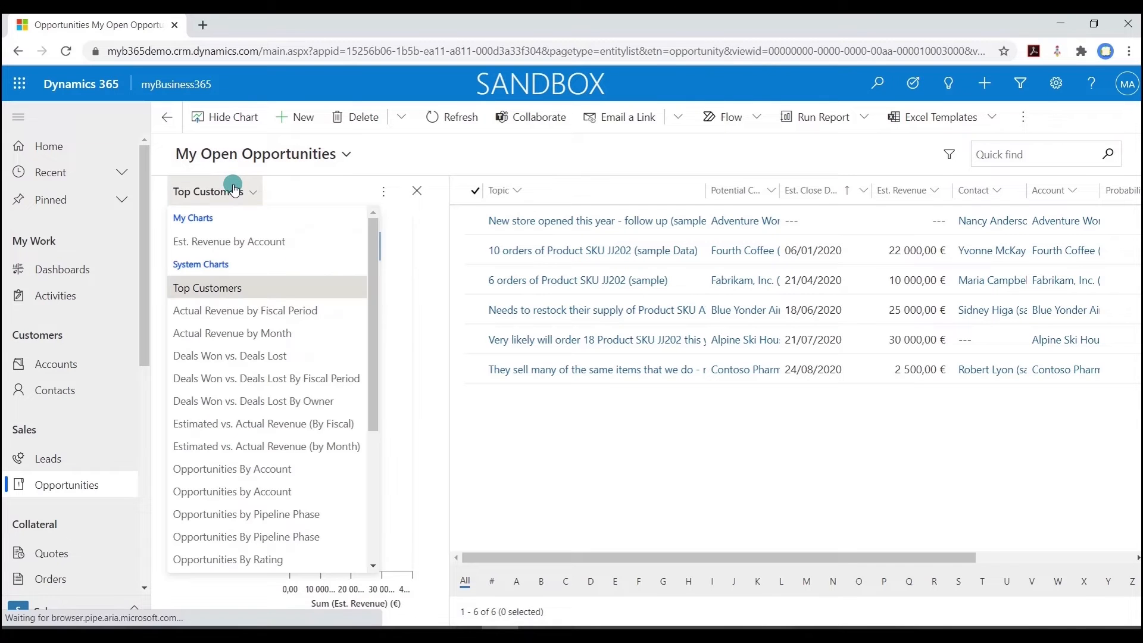
pyautogui.click(233, 244)
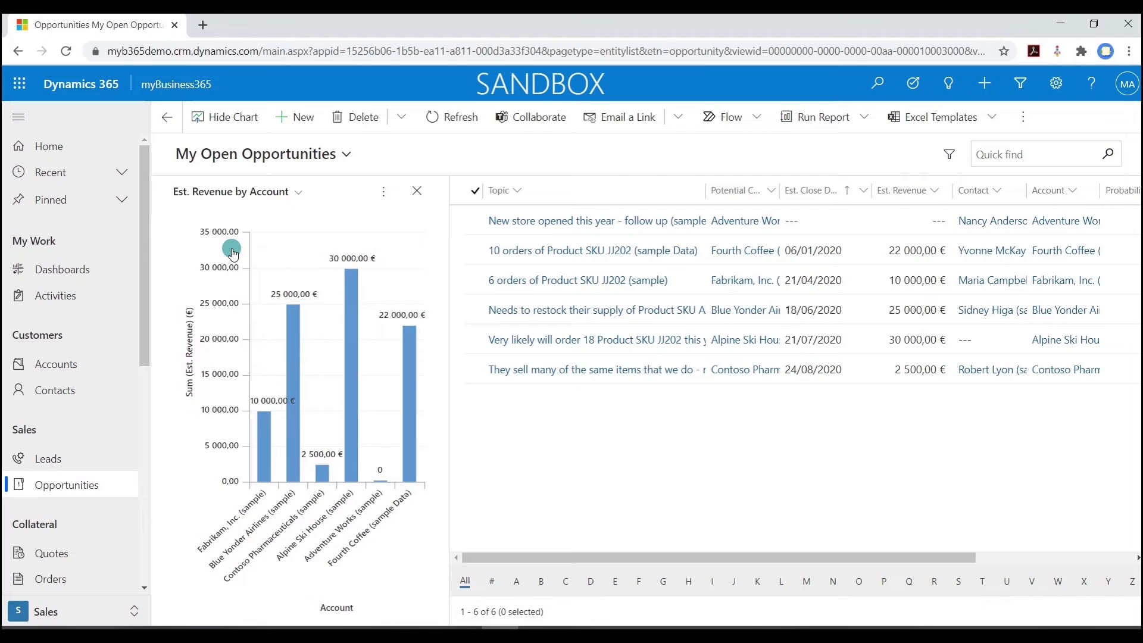
pyautogui.click(276, 155)
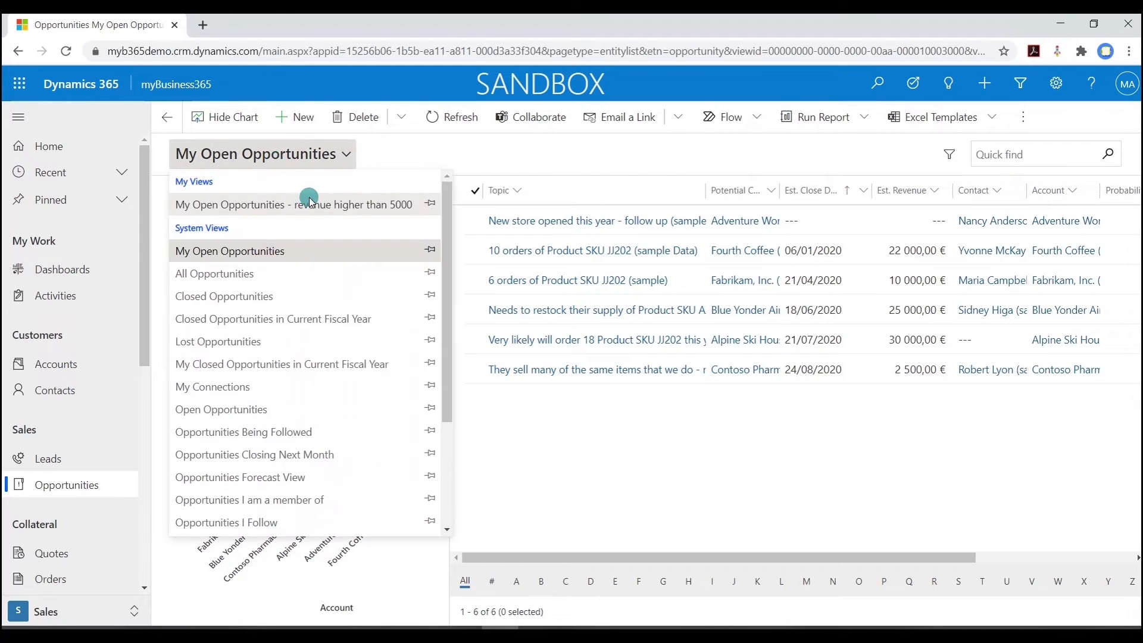
pyautogui.click(316, 206)
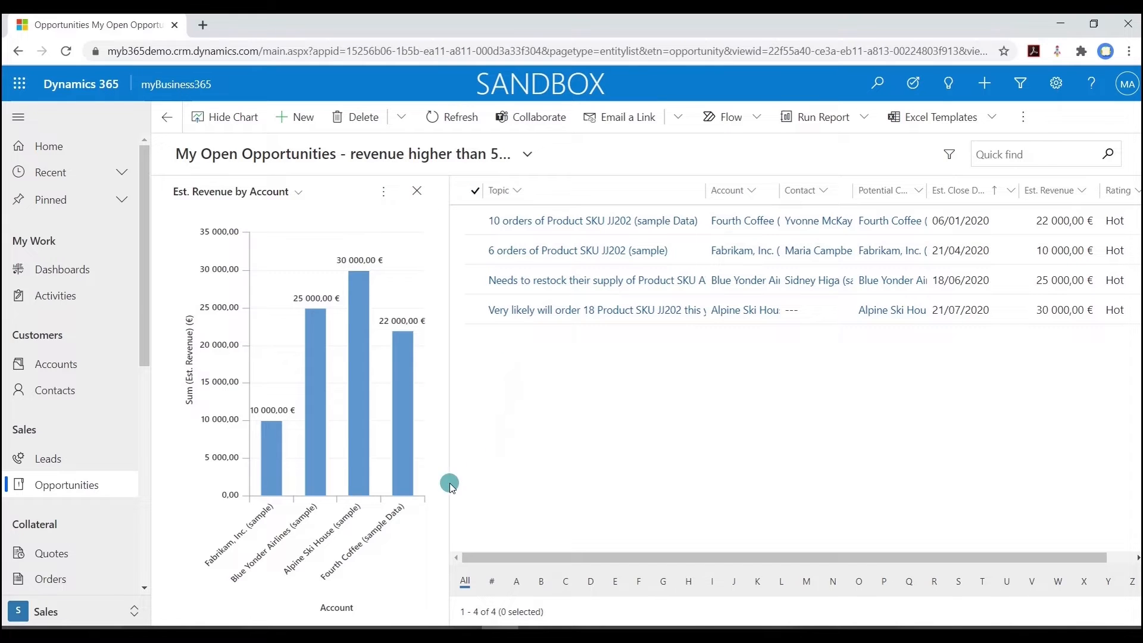
# Step: Create a new Dynamics 365 dashboard using the 2-Column Regular Dashboard layout
pyautogui.click(55, 270)
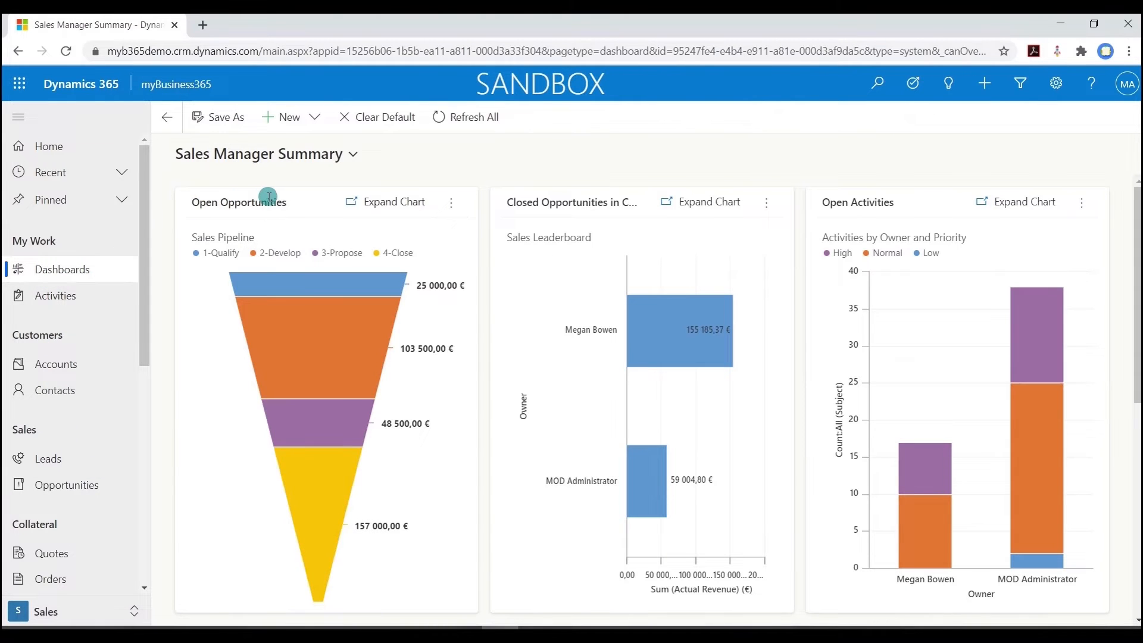
pyautogui.click(303, 119)
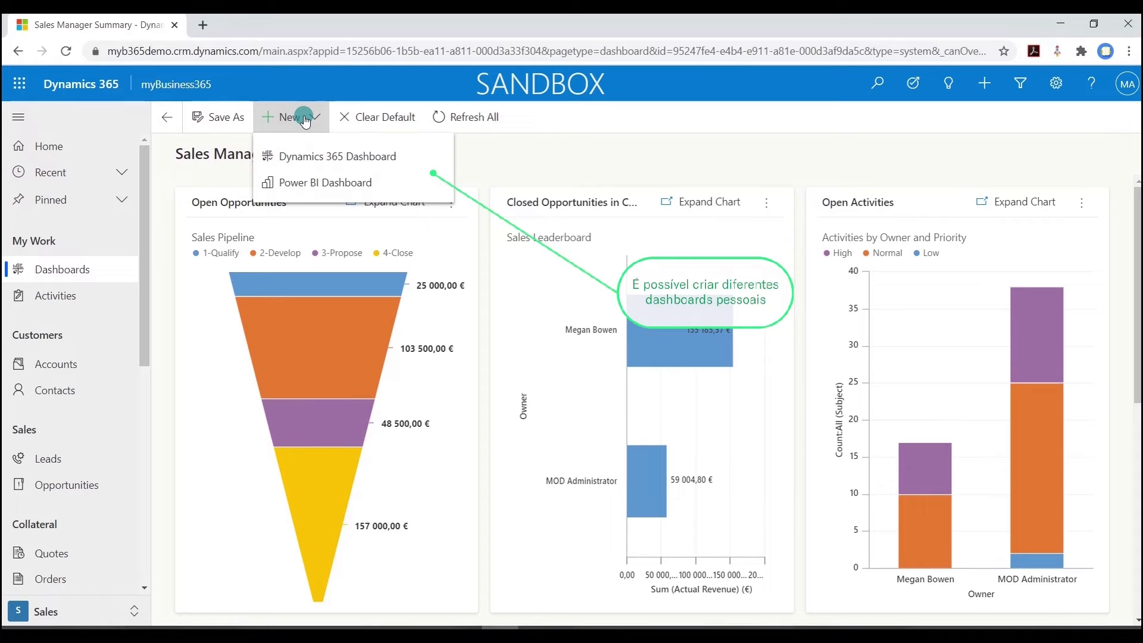
pyautogui.click(310, 158)
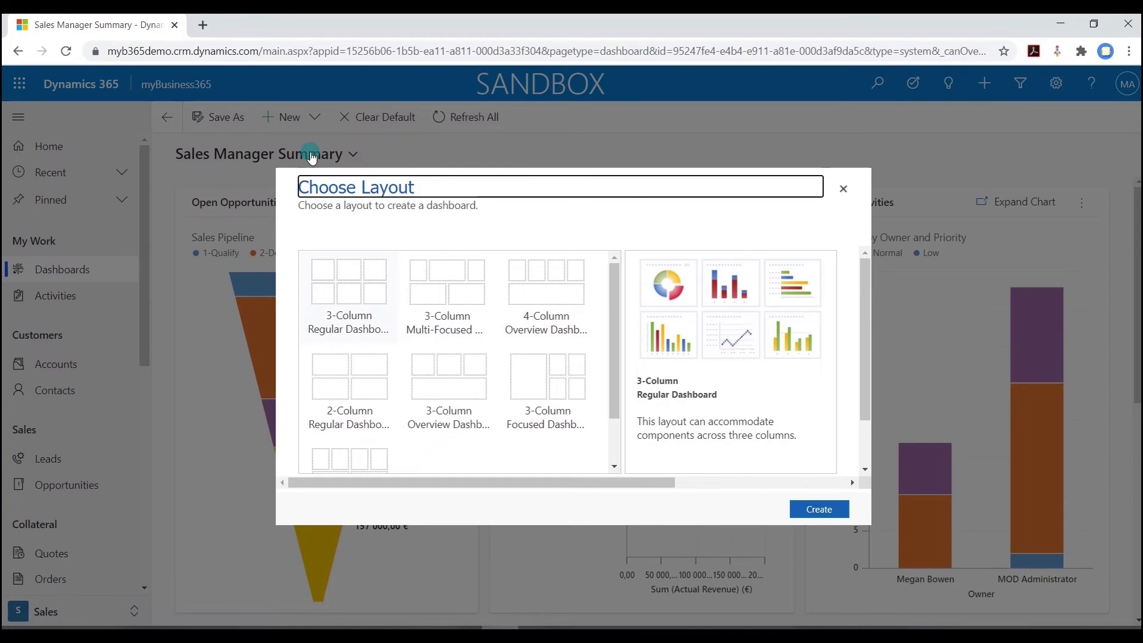
pyautogui.click(333, 366)
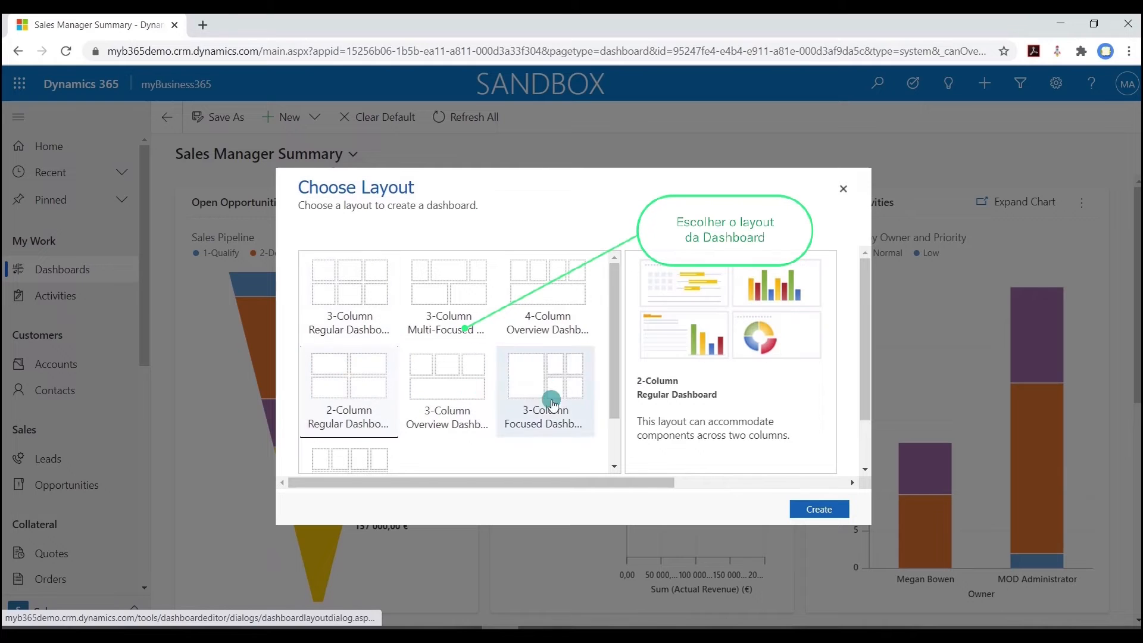
pyautogui.click(813, 511)
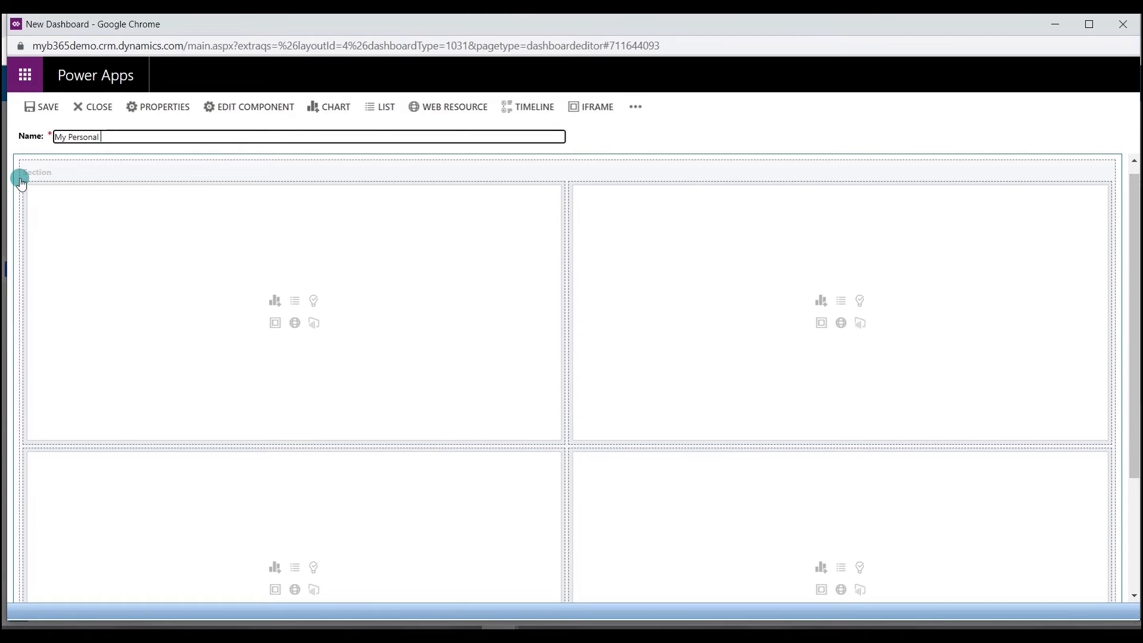
# Step: Name the new dashboard My Personal Dashboard
pyautogui.press('BackSpace')
pyautogui.press('BackSpace')
pyautogui.write('Dashboard')
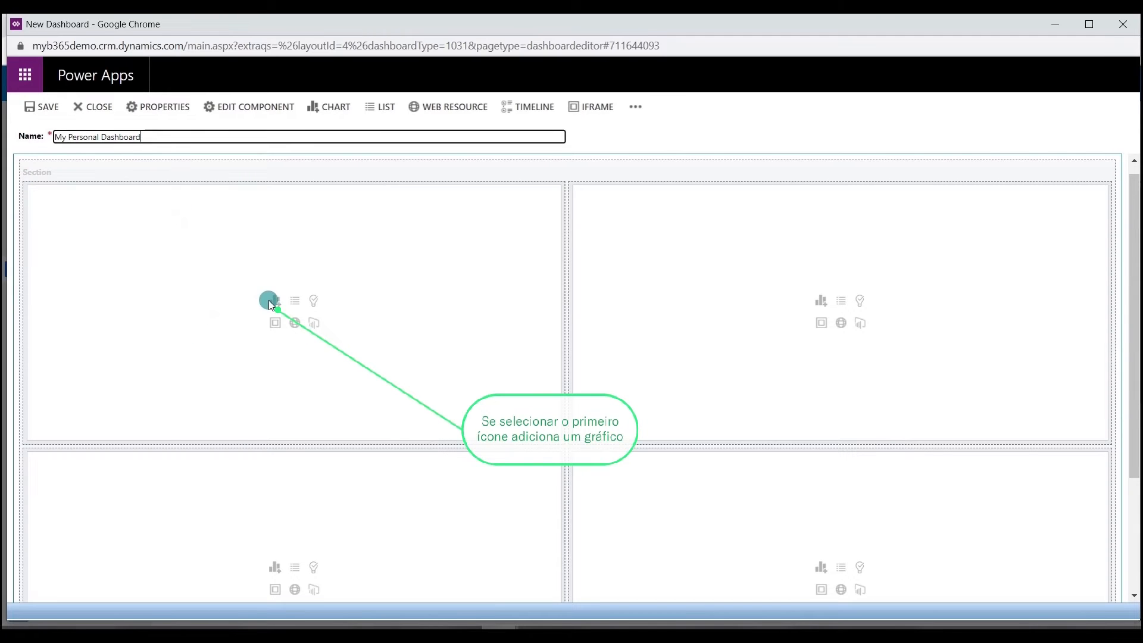
# Step: Start a chart component in the first cell with record type Opportunity and view My Open Opportunities - revenue higher than 5000
pyautogui.click(269, 300)
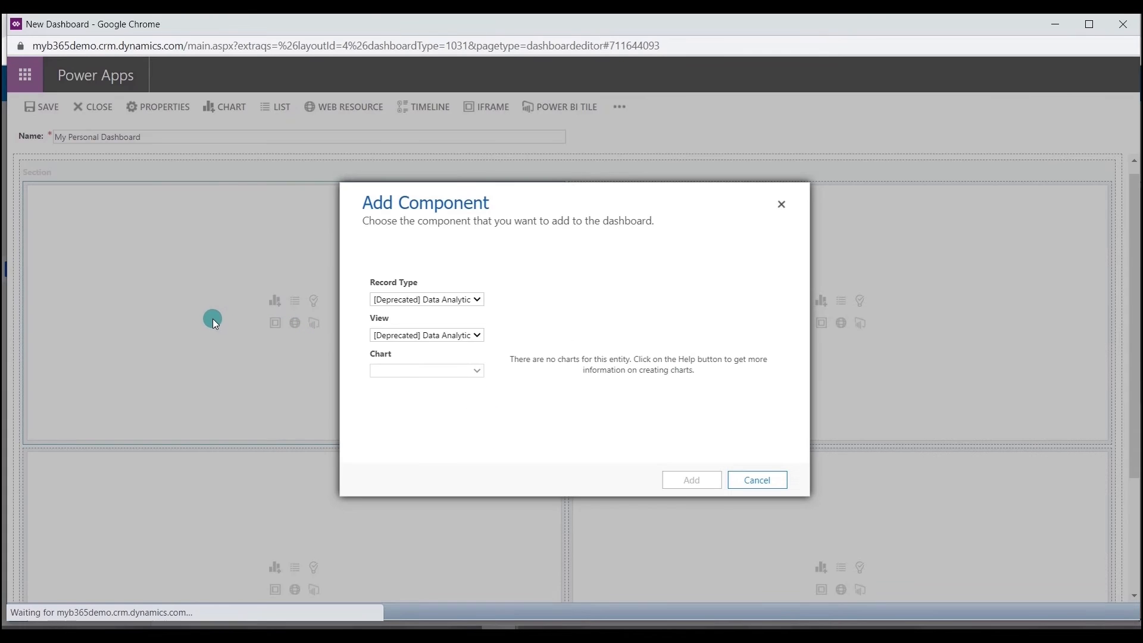
pyautogui.click(386, 302)
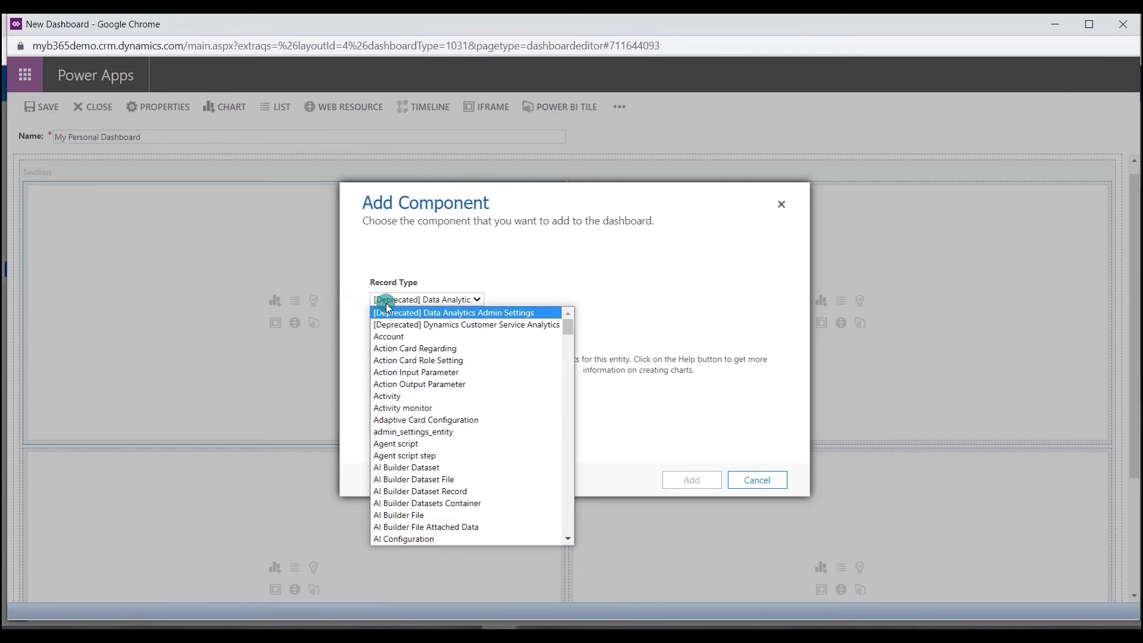
pyautogui.write('op')
pyautogui.press('Return')
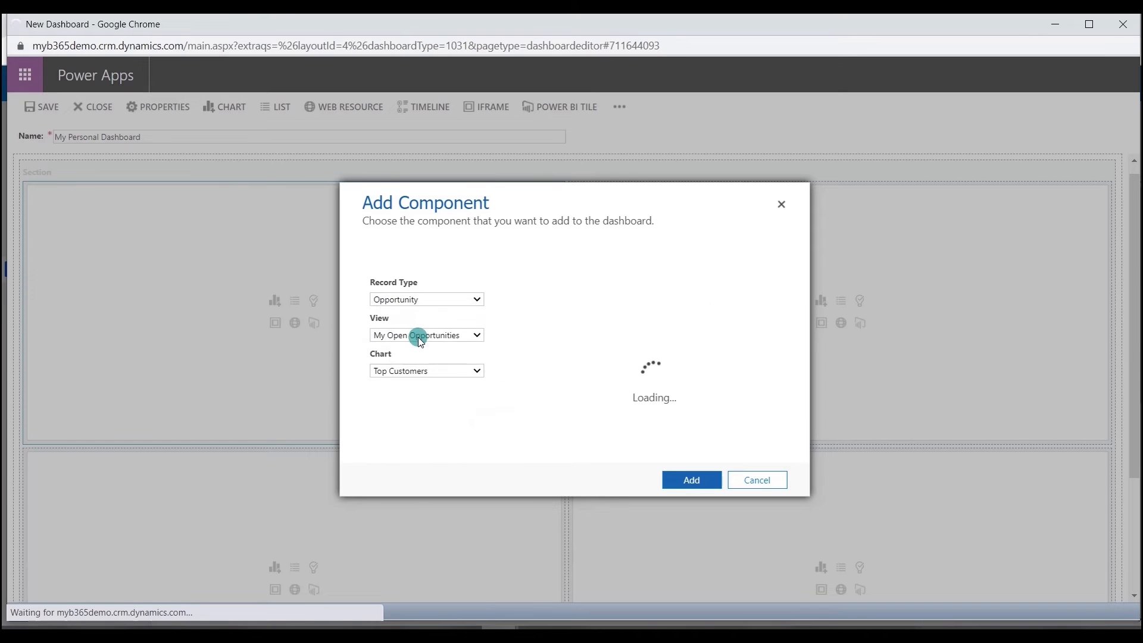
pyautogui.click(441, 335)
pyautogui.scroll(-1, 430, 360)
pyautogui.scroll(-1, 429, 361)
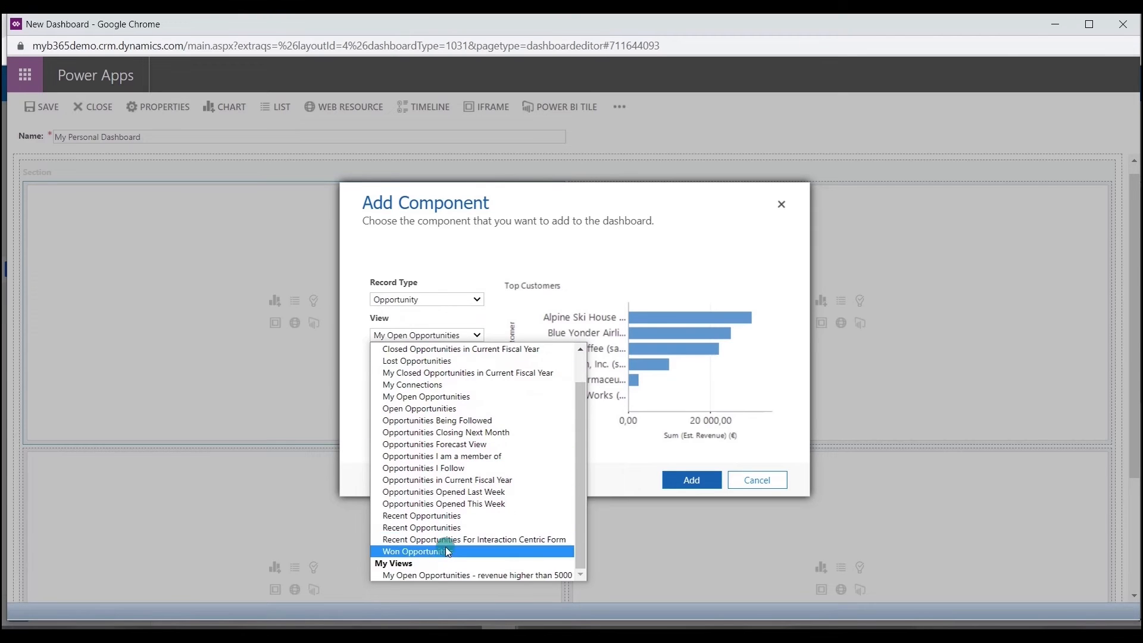
pyautogui.click(420, 571)
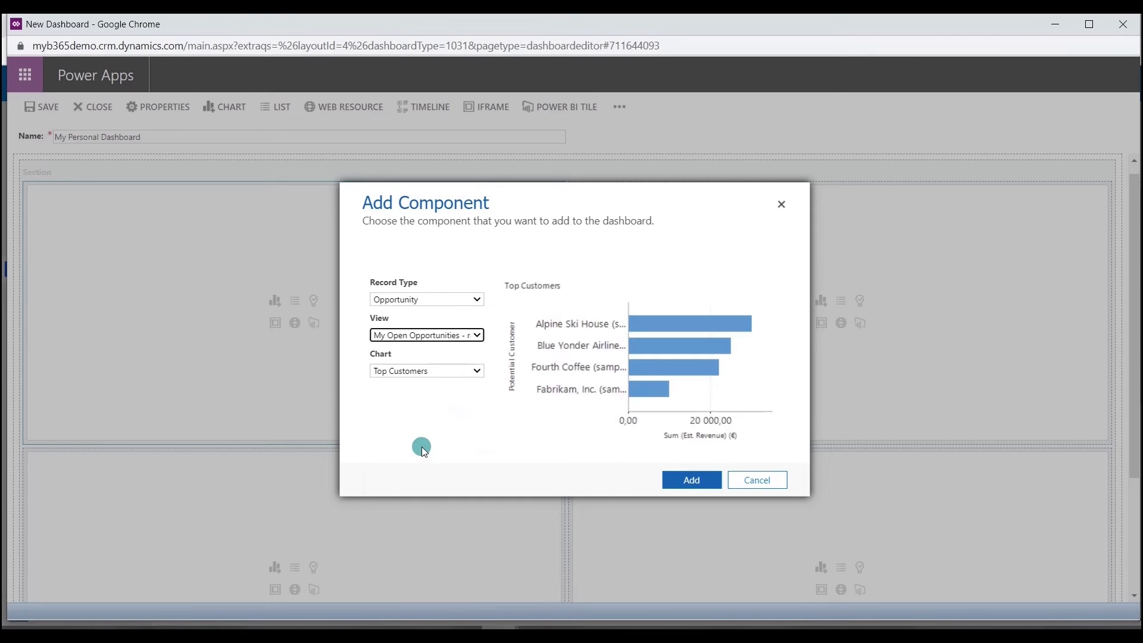
# Step: Add the personal Est. Revenue by Account chart to the first cell and the Assistant to the cell beside it
pyautogui.click(470, 370)
pyautogui.scroll(-1, 439, 451)
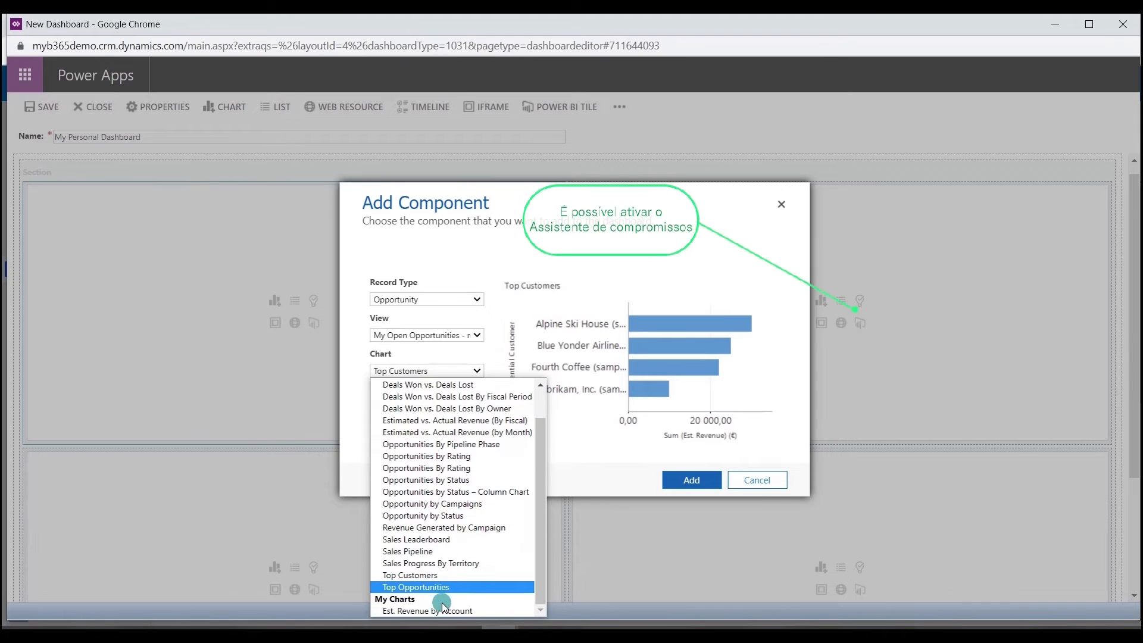
pyautogui.click(438, 611)
pyautogui.click(685, 482)
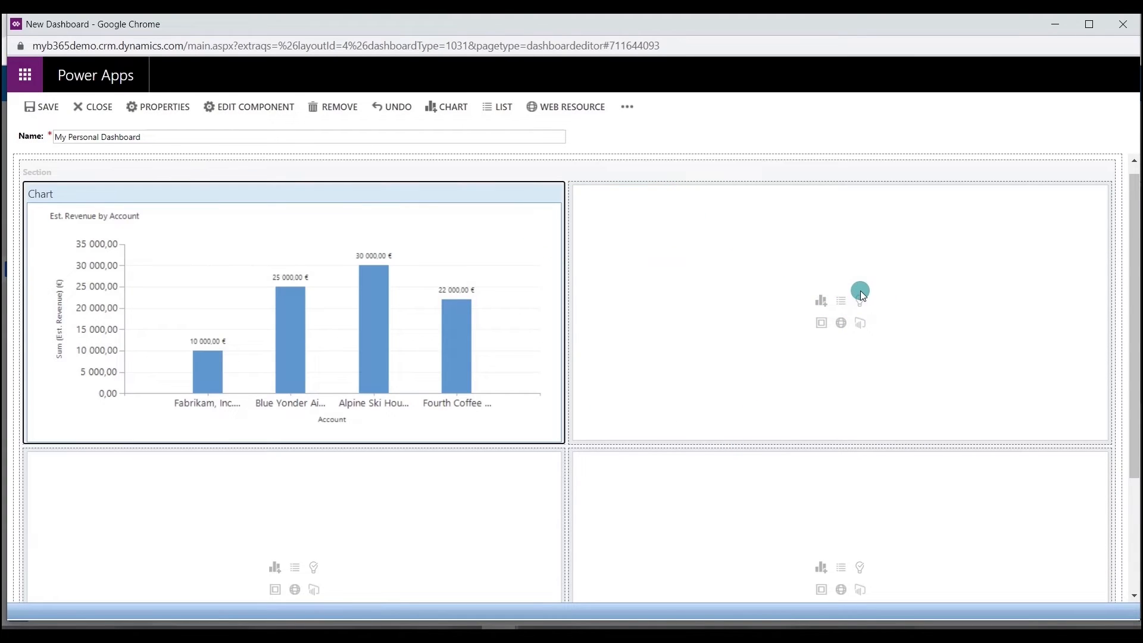
pyautogui.click(859, 299)
# Step: Add an Opportunities list below the revenue chart, using the view My Open Opportunities - revenue higher than 5000
pyautogui.scroll(-1, 859, 306)
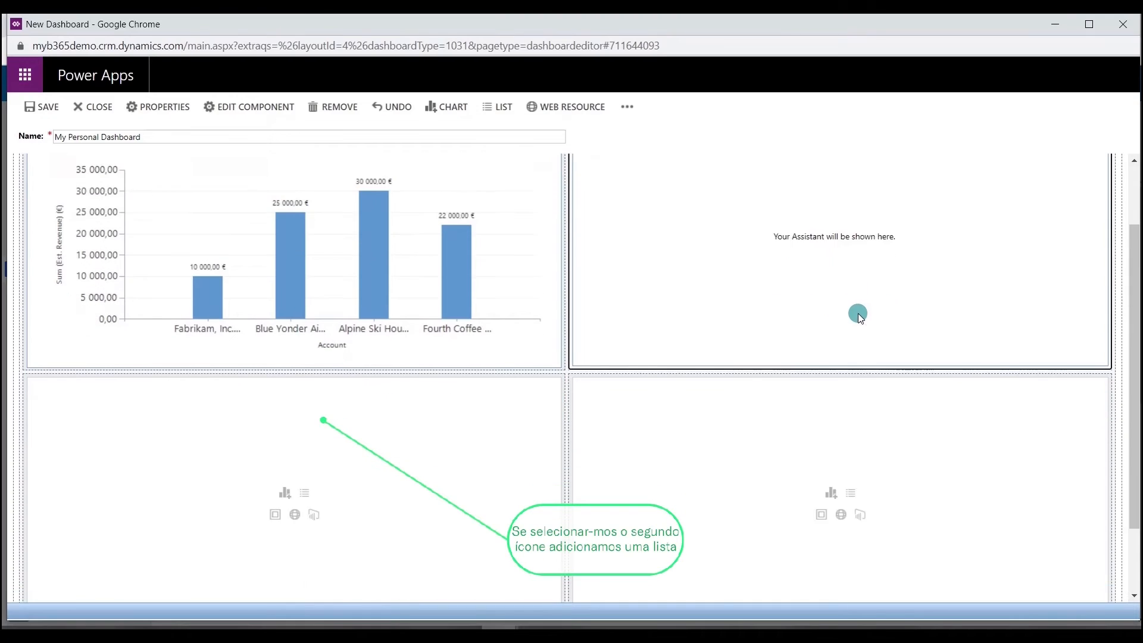
pyautogui.scroll(-1, 713, 370)
pyautogui.click(306, 419)
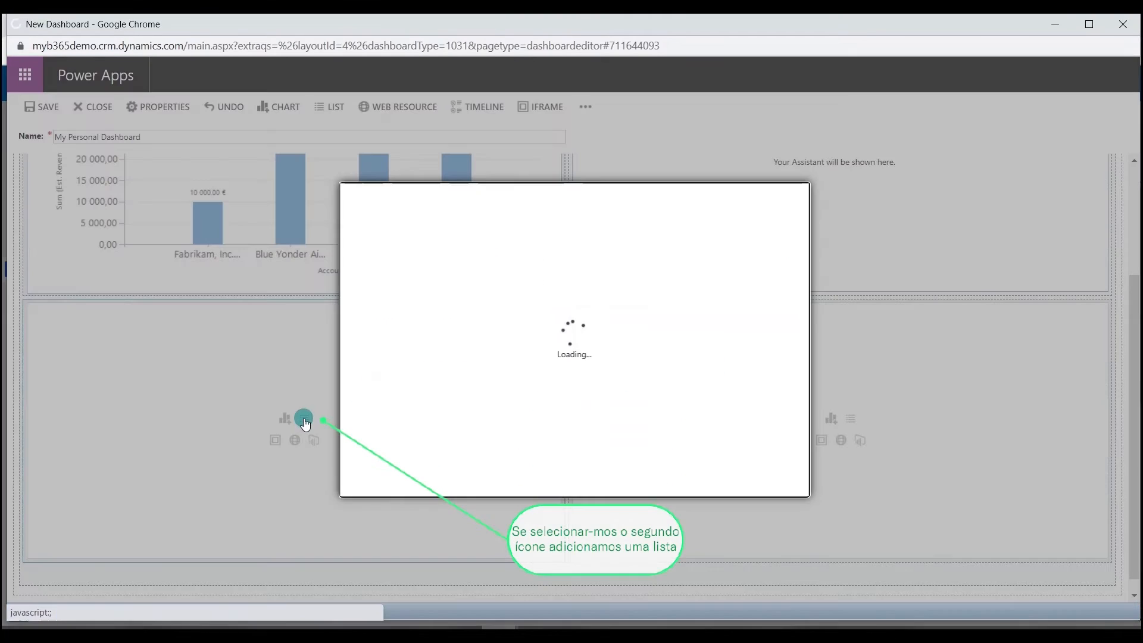
pyautogui.click(467, 306)
pyautogui.write('opp')
pyautogui.press('Return')
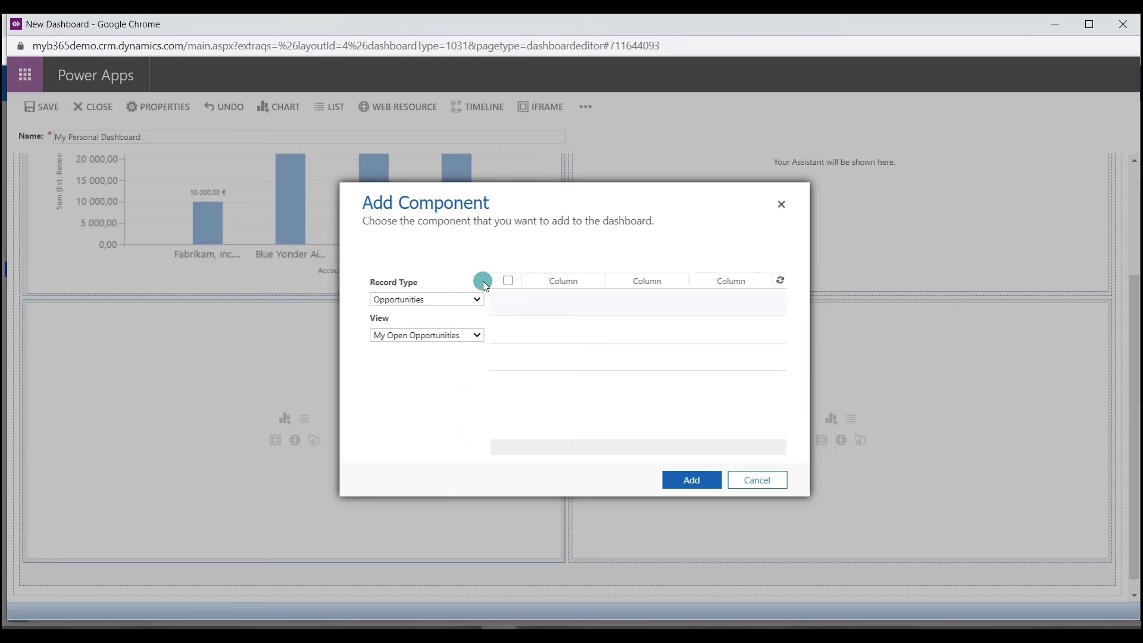
pyautogui.click(445, 336)
pyautogui.scroll(-1, 450, 417)
pyautogui.click(456, 572)
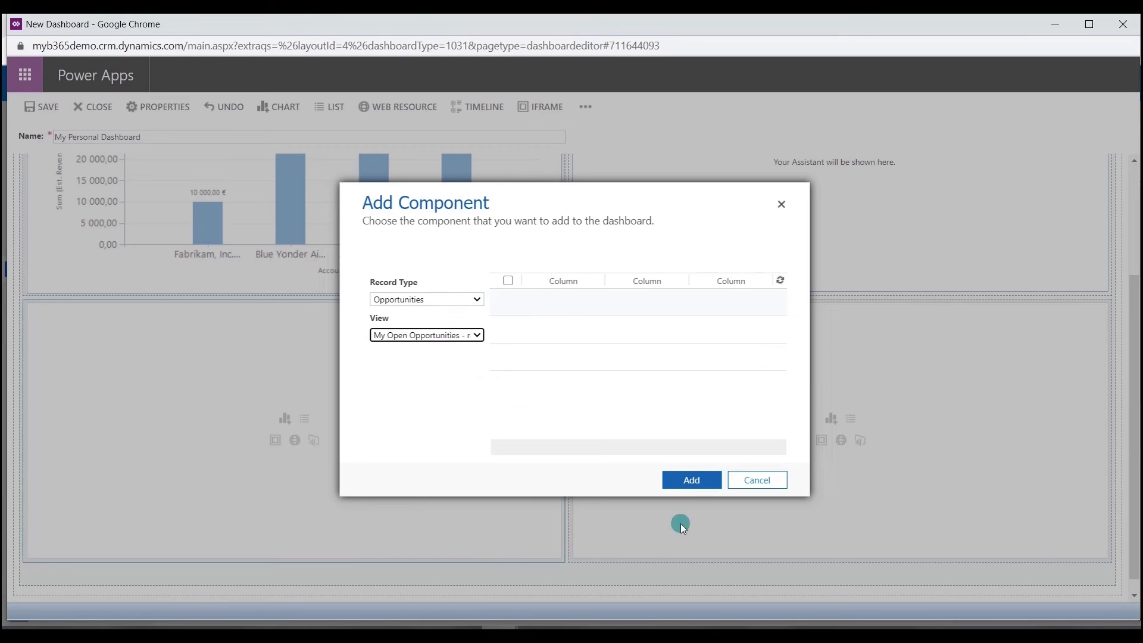
pyautogui.click(691, 480)
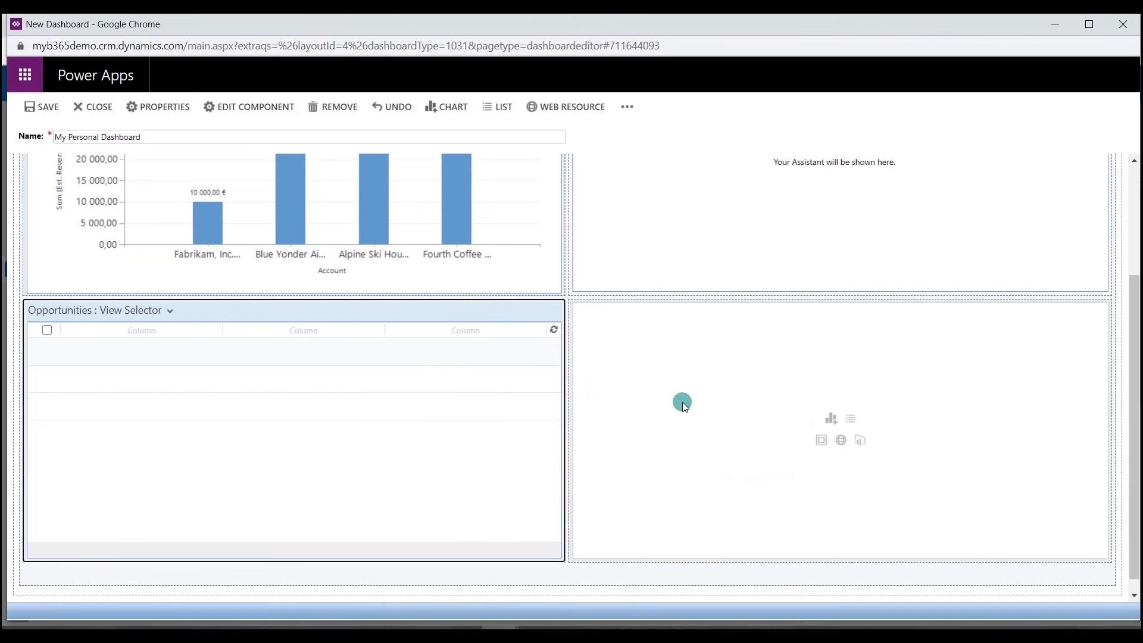
# Step: Start a chart component in the remaining empty cell and set its record type to Opportunity
pyautogui.click(828, 420)
pyautogui.click(478, 299)
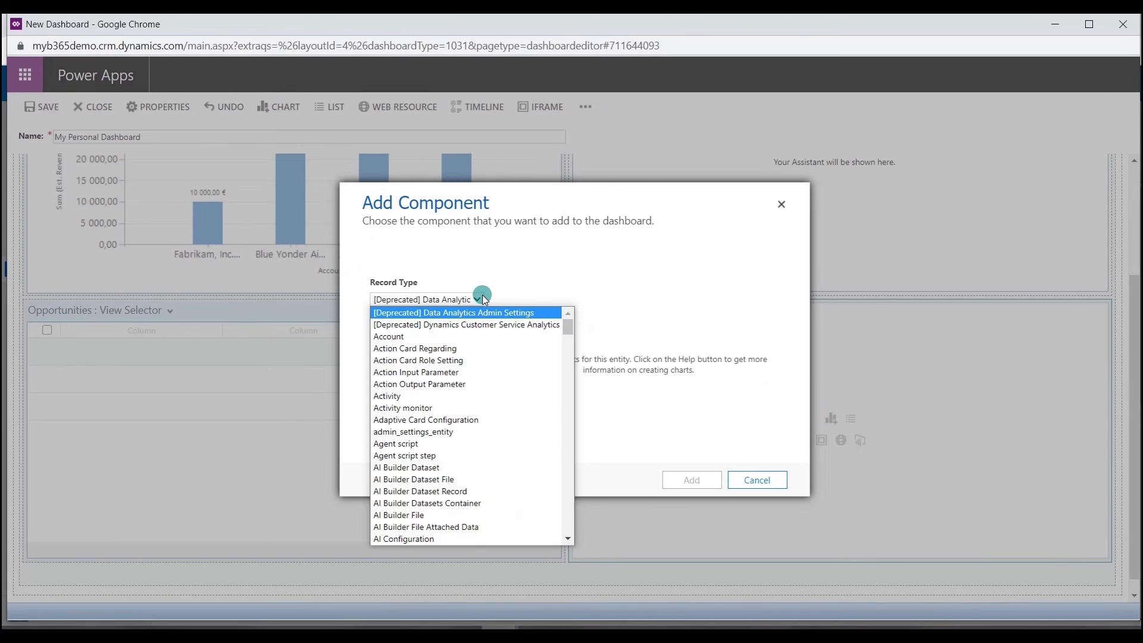
pyautogui.click(617, 278)
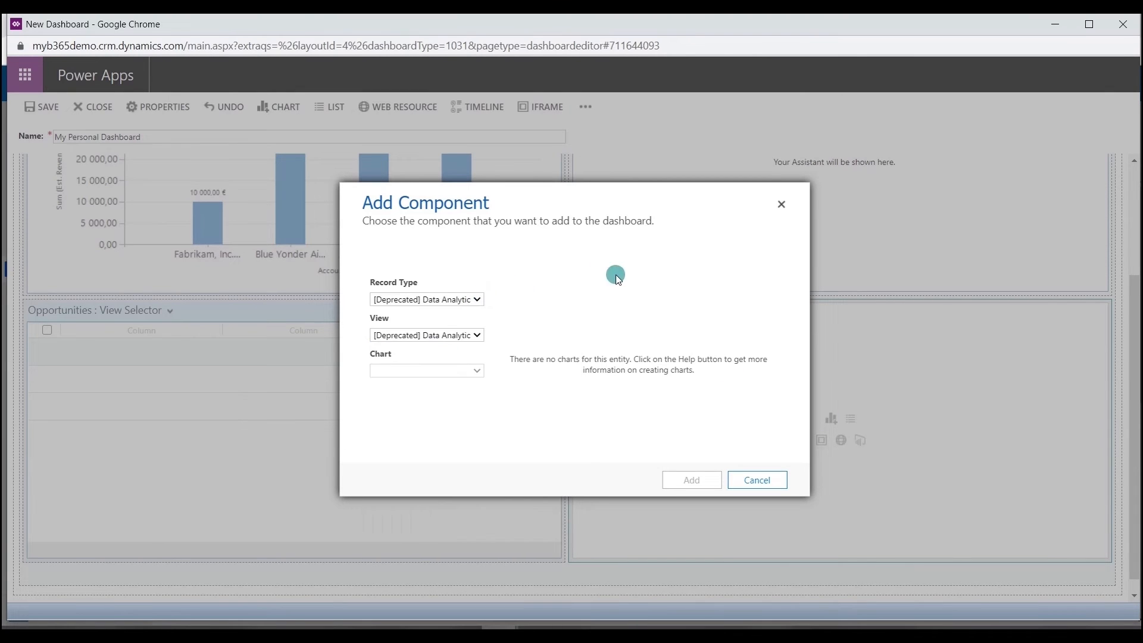
pyautogui.click(462, 295)
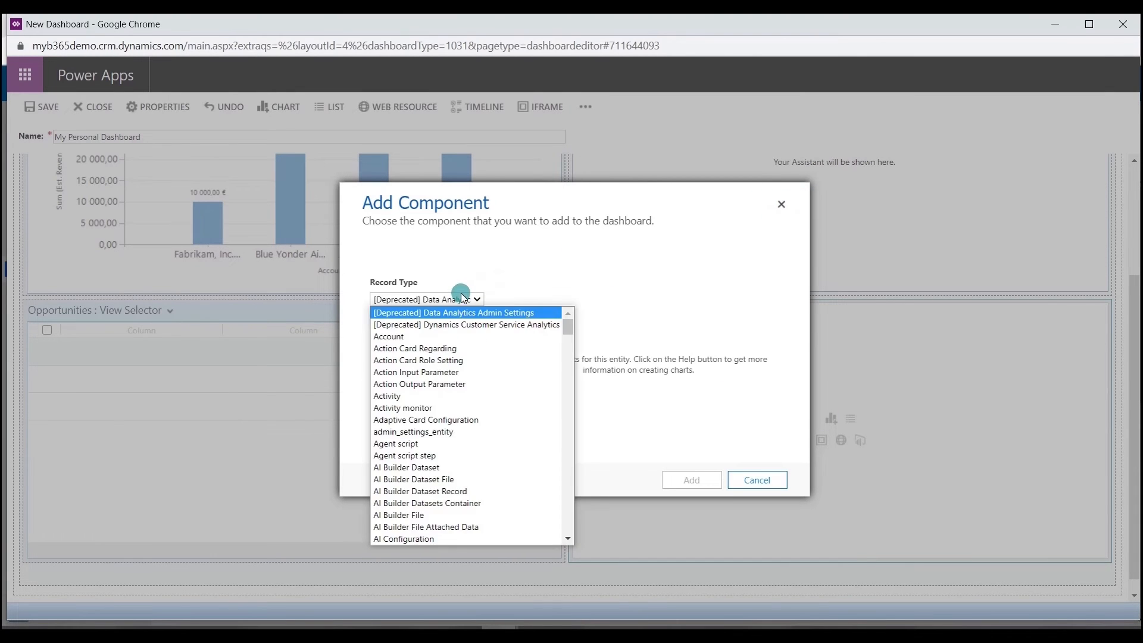
pyautogui.write('opp')
pyautogui.click(462, 295)
pyautogui.click(453, 331)
pyautogui.click(453, 331)
# Step: Try the Opportunities By Pipeline Phase and Sales Leaderboard charts for the new component
pyautogui.click(454, 371)
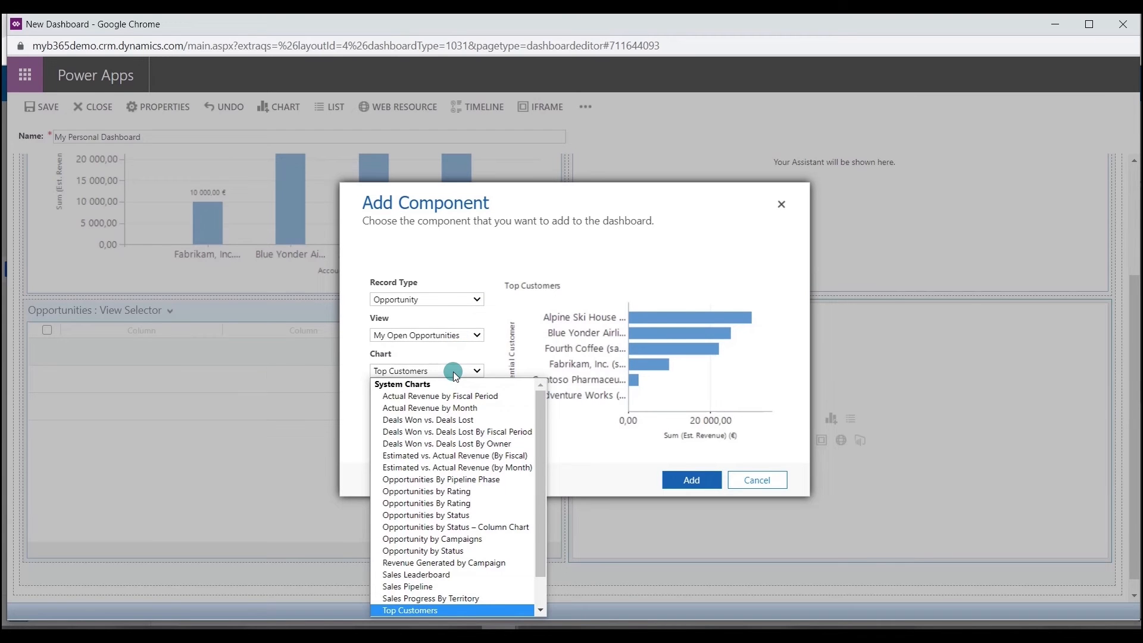
pyautogui.click(448, 480)
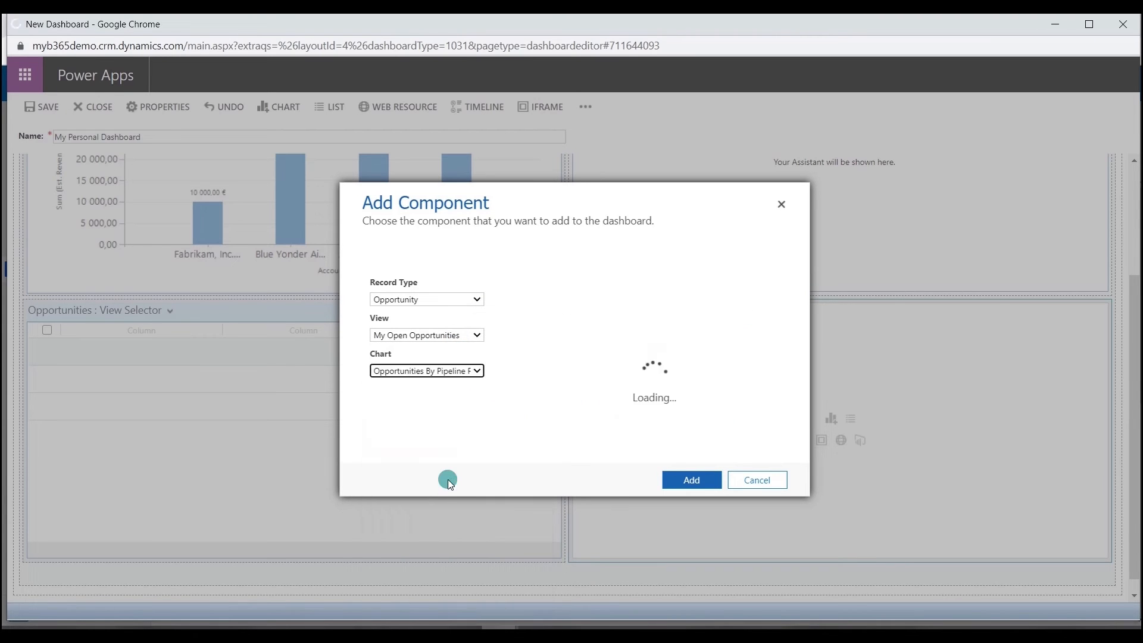
pyautogui.click(410, 371)
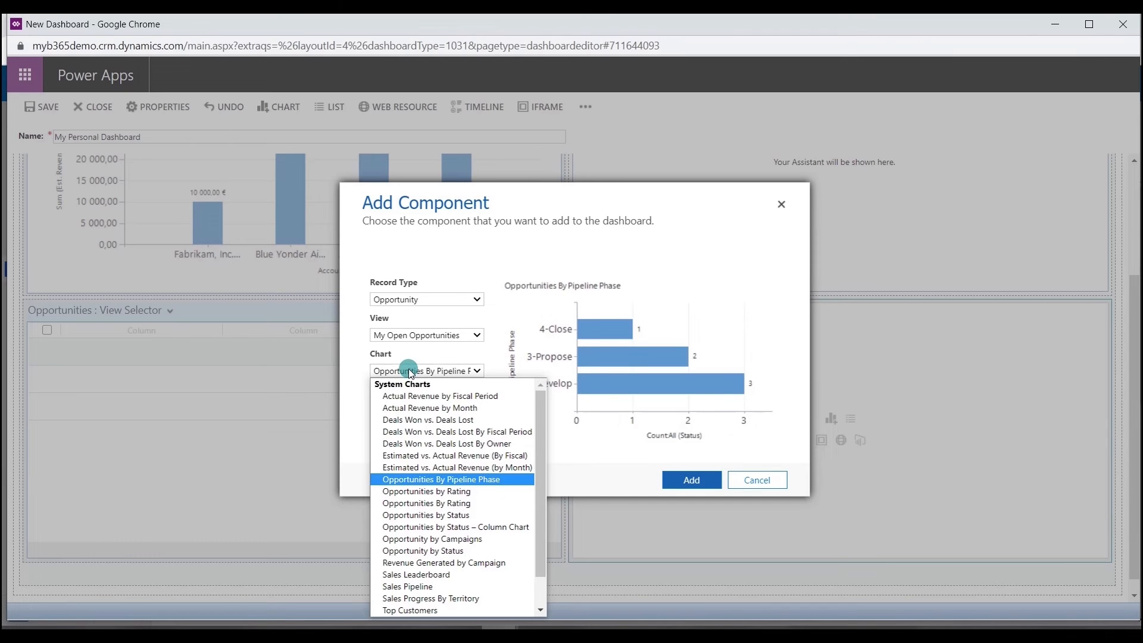
pyautogui.click(444, 574)
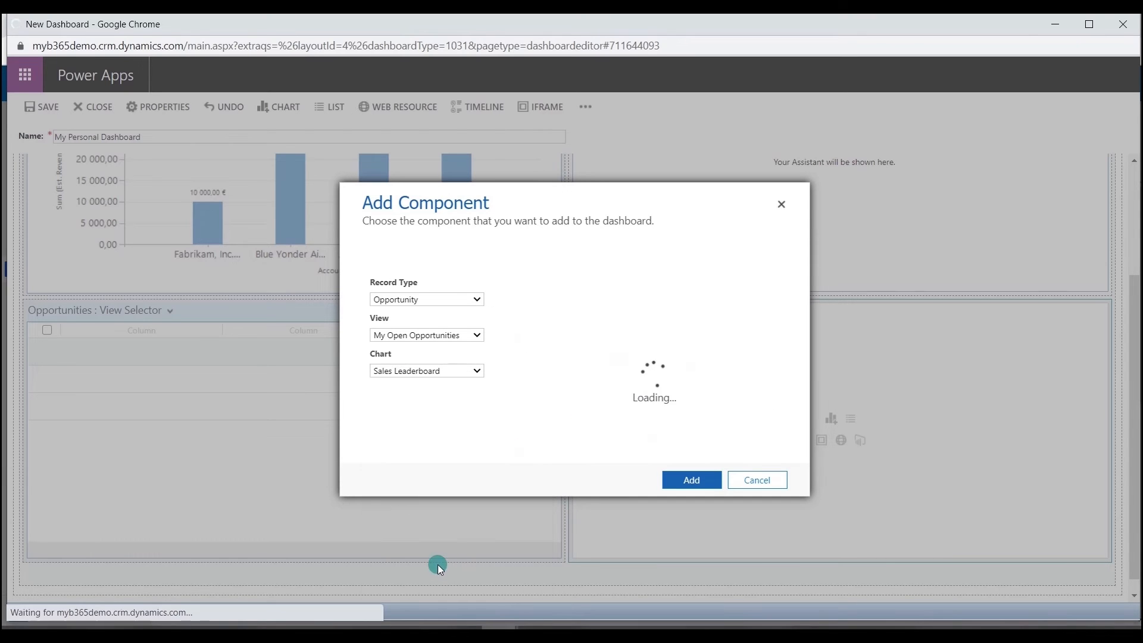
# Step: Choose the Sales Pipeline chart for the component and add it to the dashboard
pyautogui.click(411, 378)
pyautogui.click(414, 585)
pyautogui.click(682, 482)
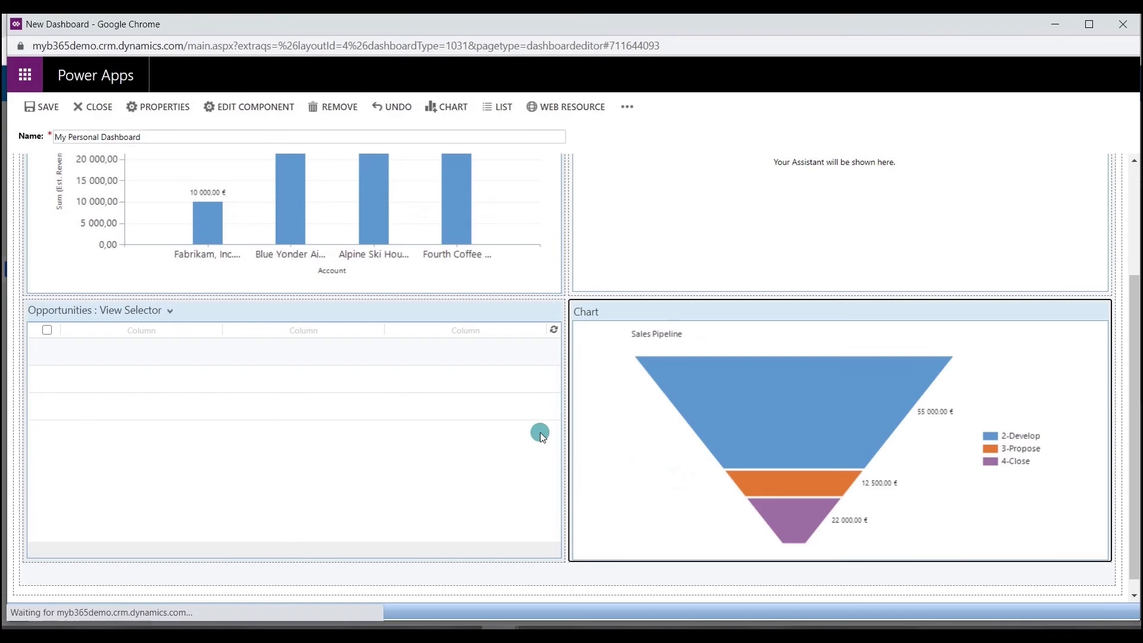
# Step: Save My Personal Dashboard, close its editor, and look over the finished dashboard
pyautogui.scroll(3, 540, 432)
pyautogui.click(43, 108)
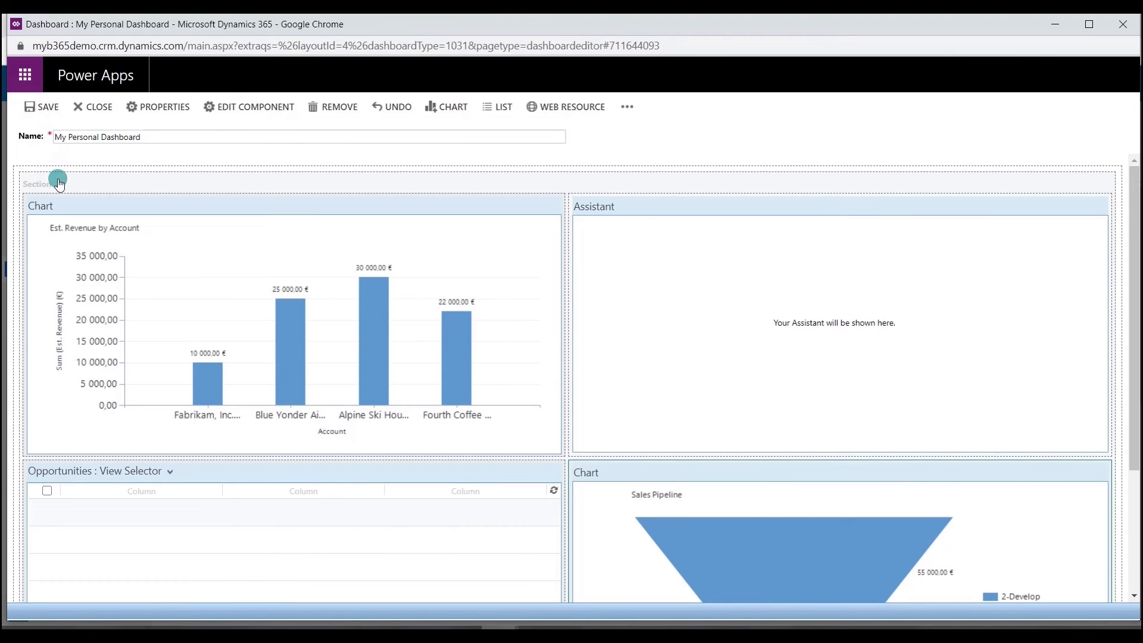
pyautogui.click(34, 107)
pyautogui.click(105, 178)
pyautogui.click(91, 112)
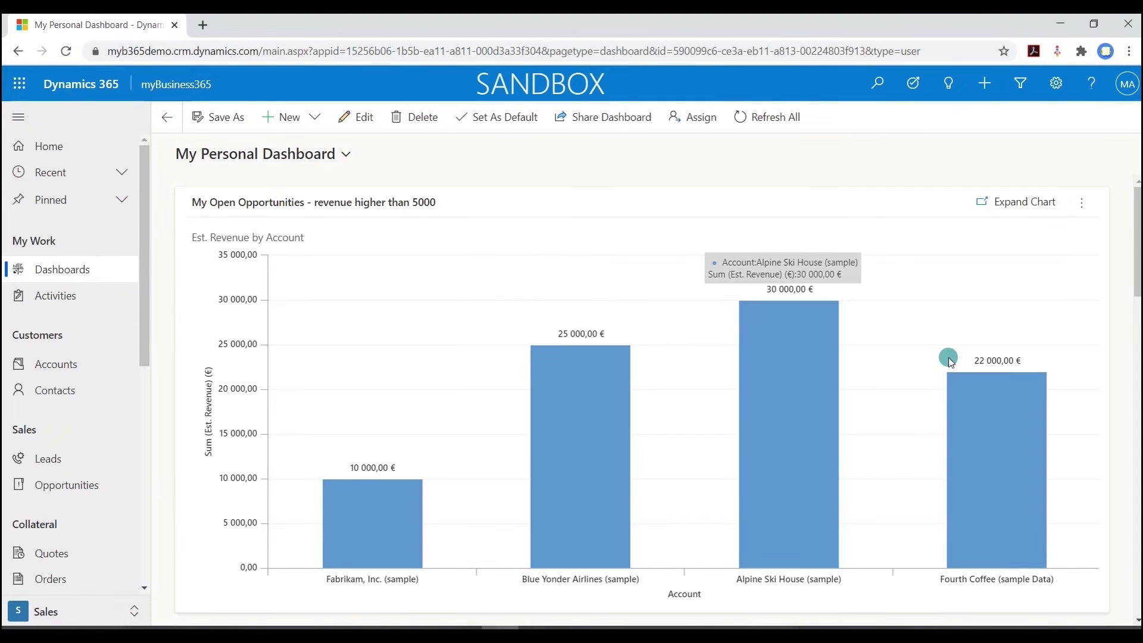
pyautogui.moveTo(1133, 284)
pyautogui.mouseDown()
pyautogui.moveTo(1137, 604)
pyautogui.moveTo(1137, 280)
pyautogui.mouseUp()
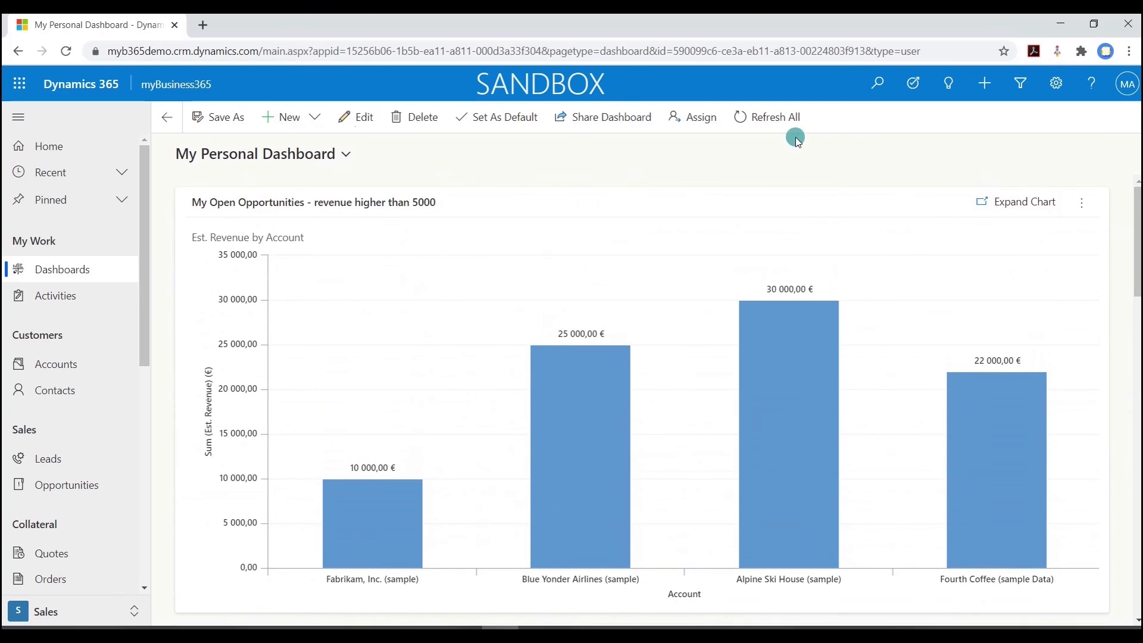
# Step: Open the dashboard for editing and move the Assistant component to the first cell, ahead of the Est. Revenue by Account chart
pyautogui.click(359, 118)
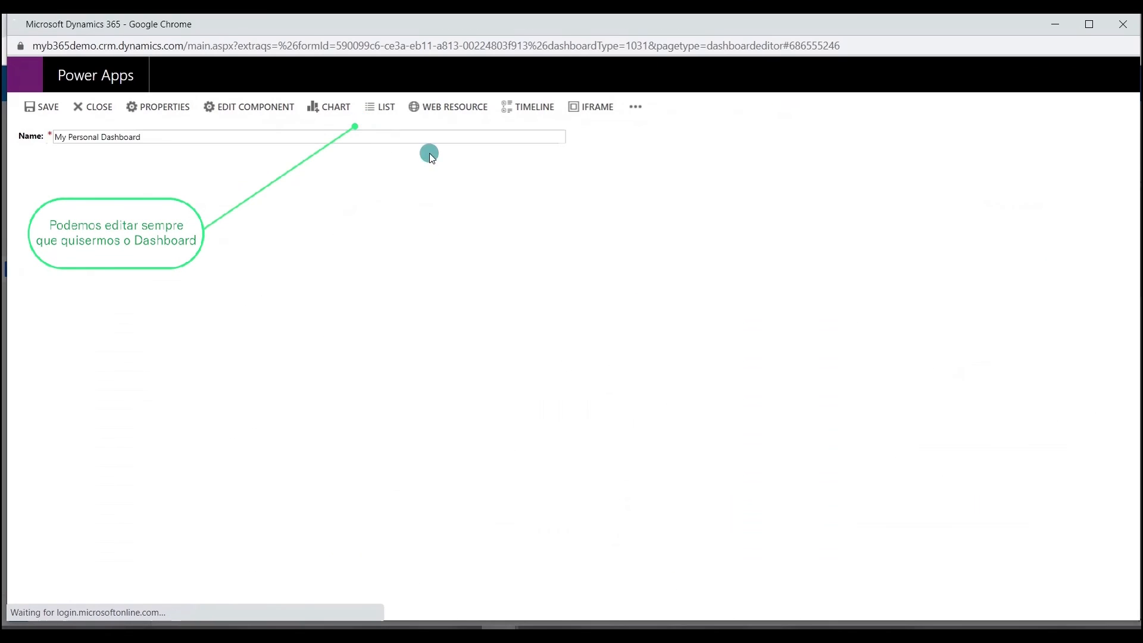
pyautogui.click(615, 209)
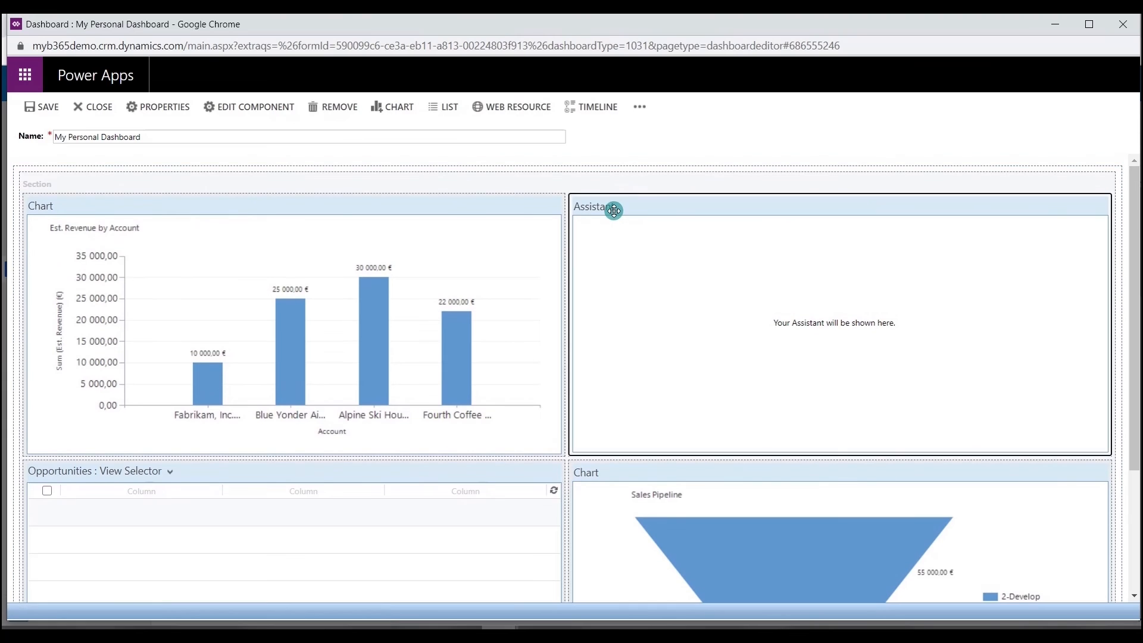
pyautogui.moveTo(650, 195); pyautogui.dragTo(649, 191)
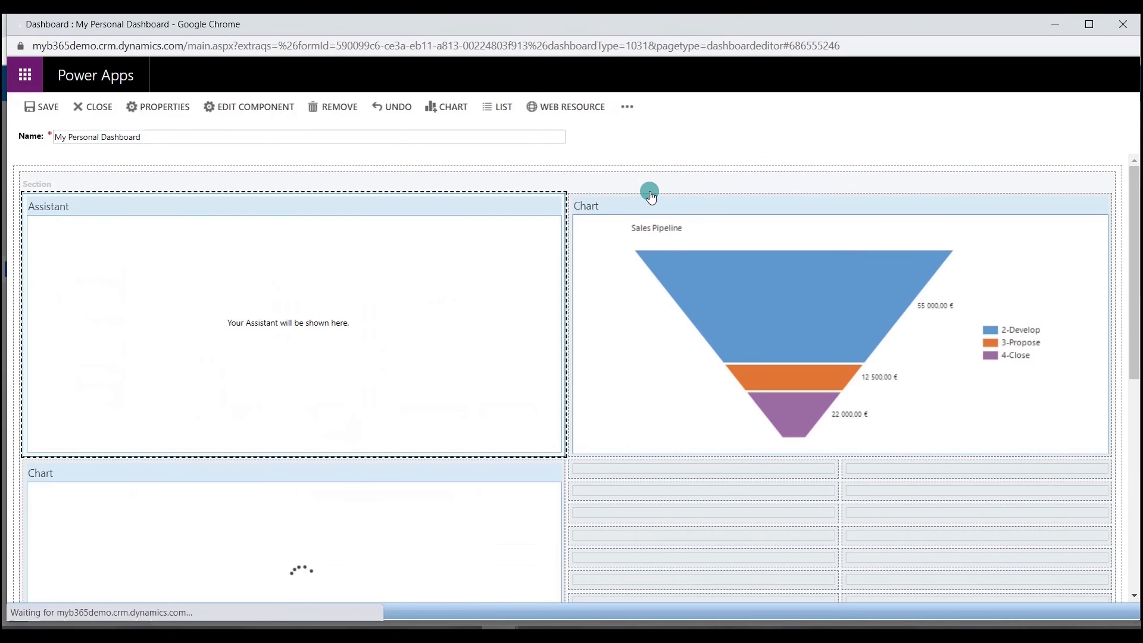
# Step: Check the rearranged component layout, then save the dashboard and close its editor
pyautogui.scroll(-5, 679, 452)
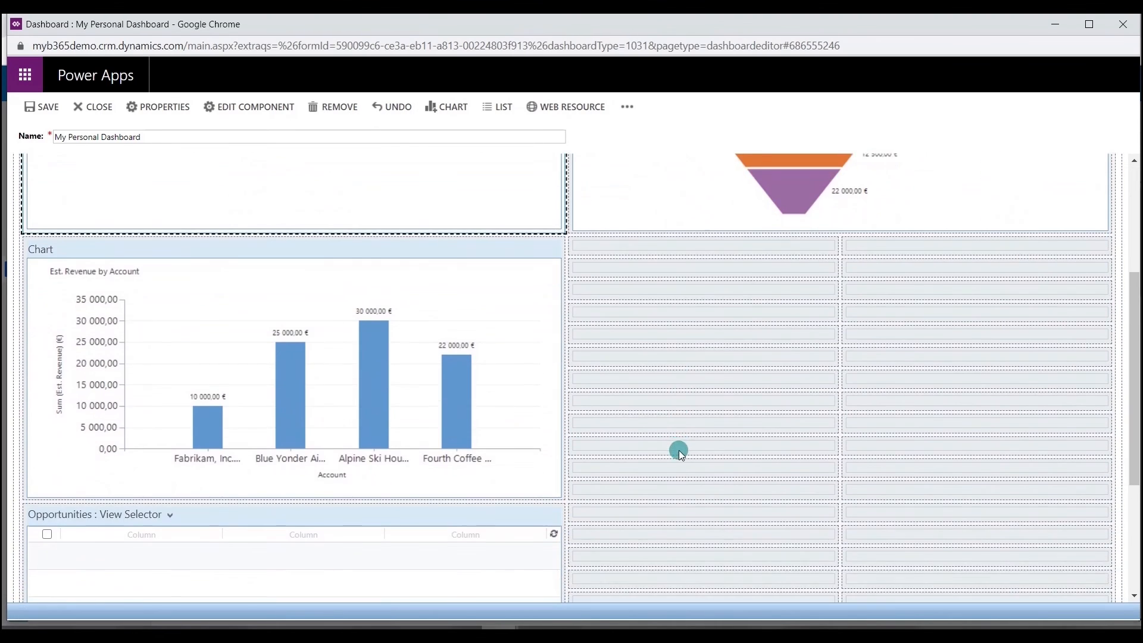
pyautogui.scroll(2, 636, 459)
pyautogui.scroll(2, 636, 458)
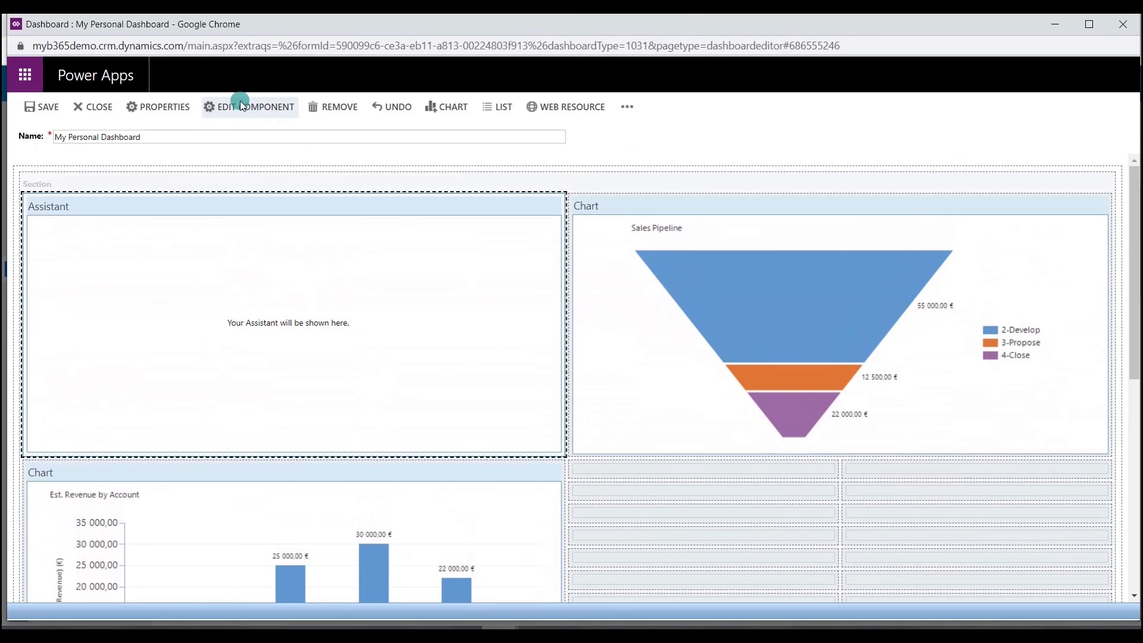
pyautogui.click(34, 100)
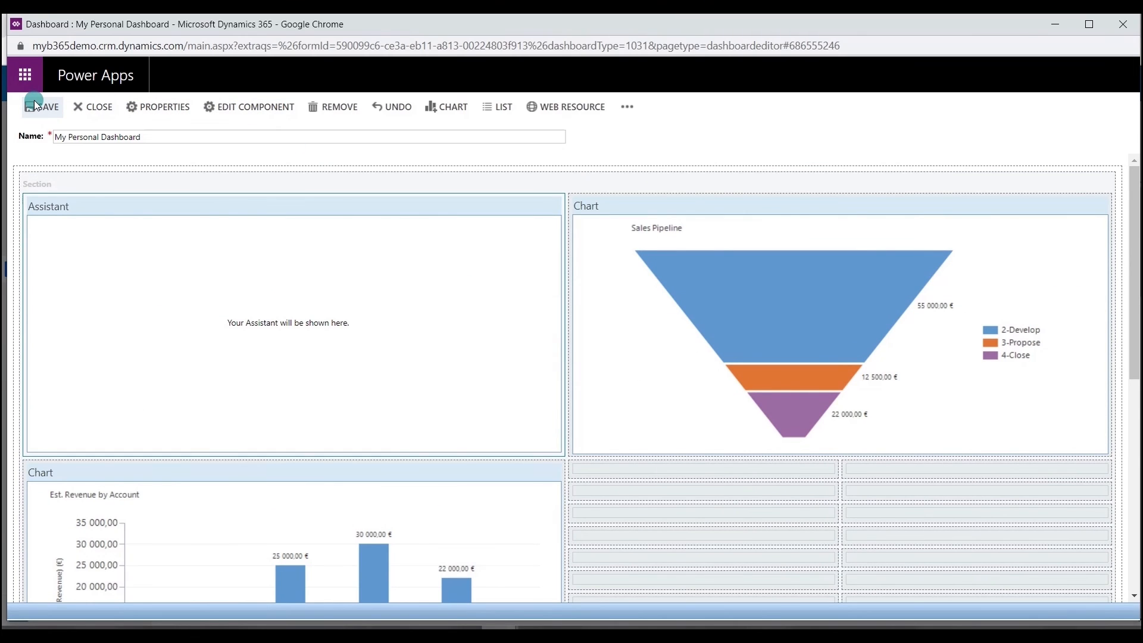
pyautogui.click(98, 106)
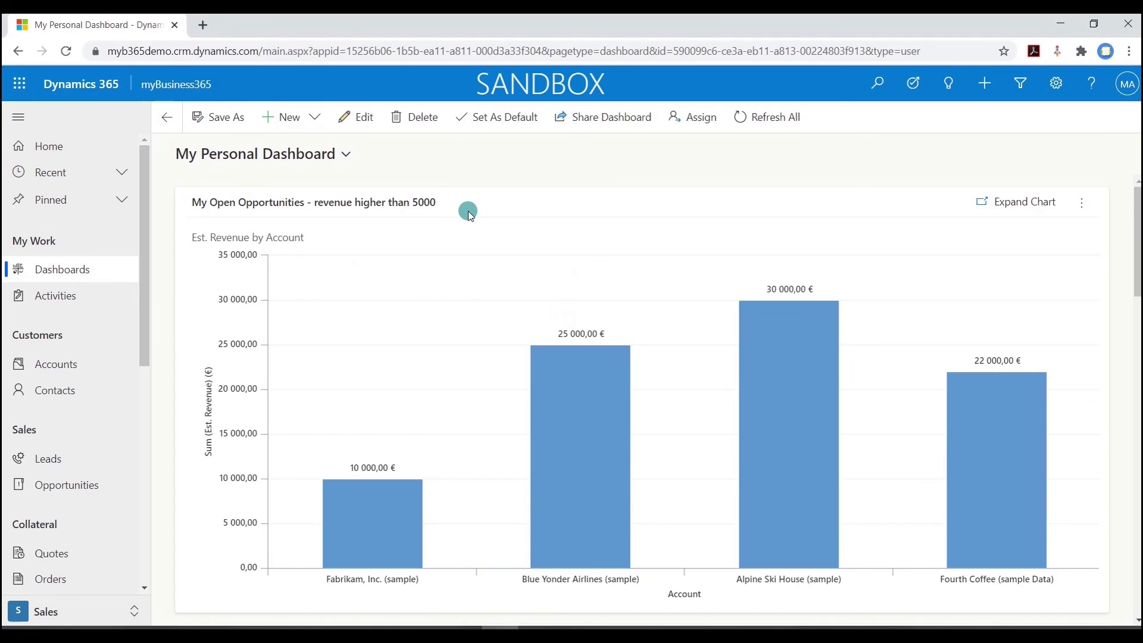